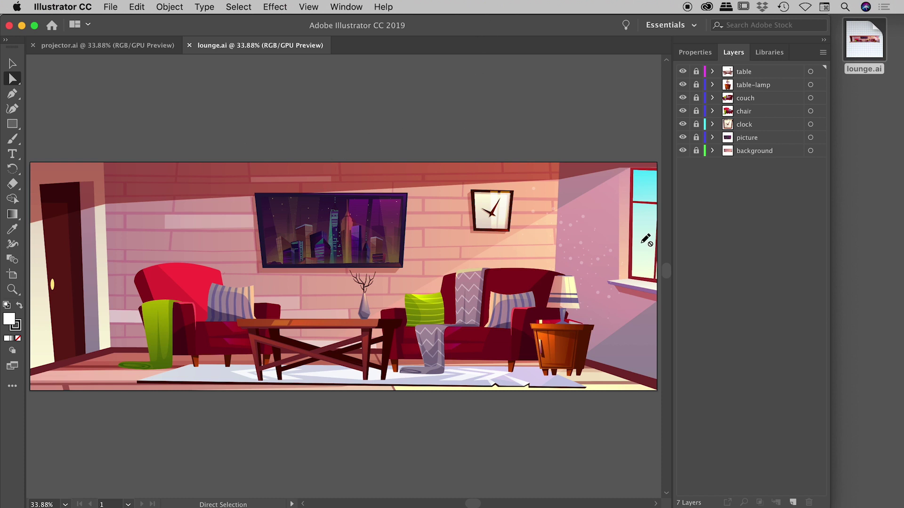
- In lounge.ai's Layers panel, hide and re-show the couch and picture layers
left_click(863, 48)
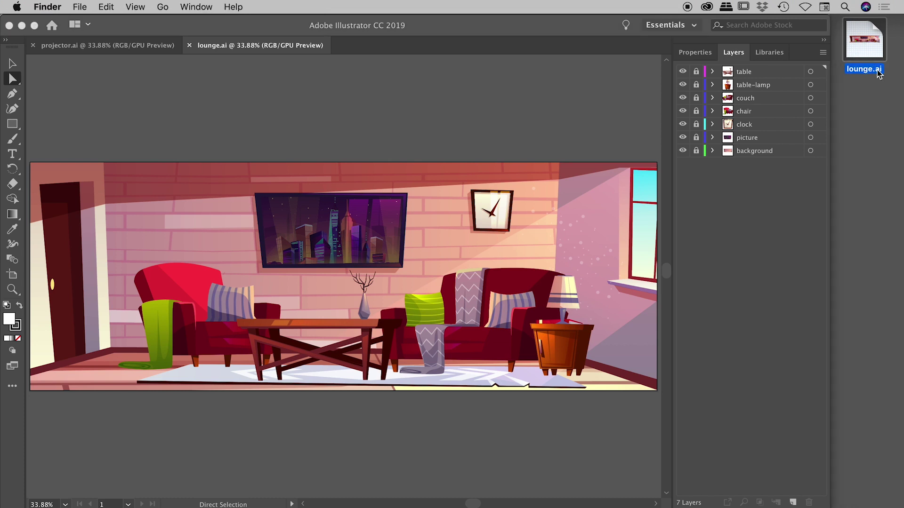
left_click(545, 32)
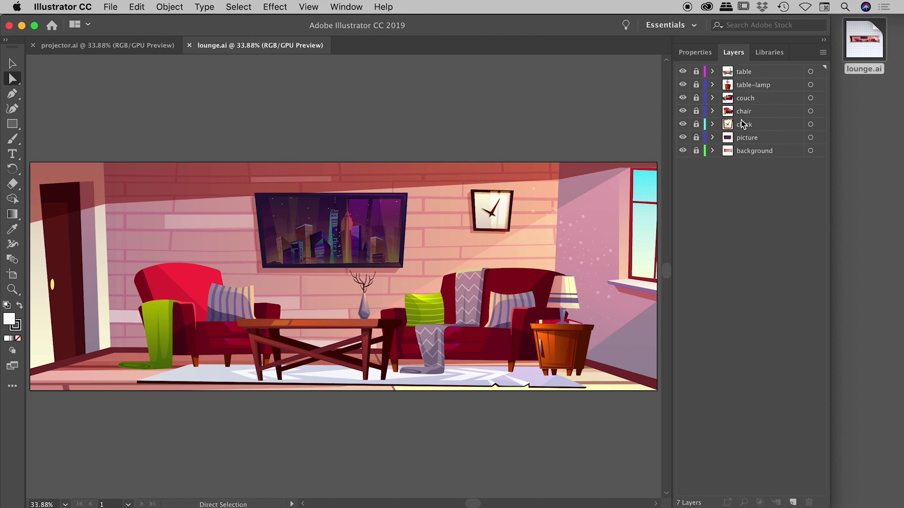
left_click(683, 98)
left_click(683, 98)
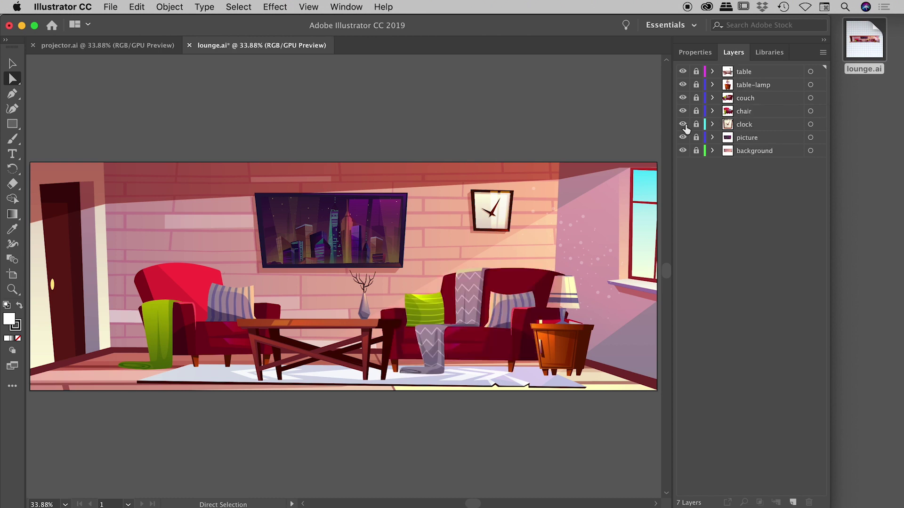
left_click(683, 124)
left_click(683, 138)
left_click(683, 137)
- Hide and re-show the couch again, select the couch layer, and switch to After Effects
left_click(682, 98)
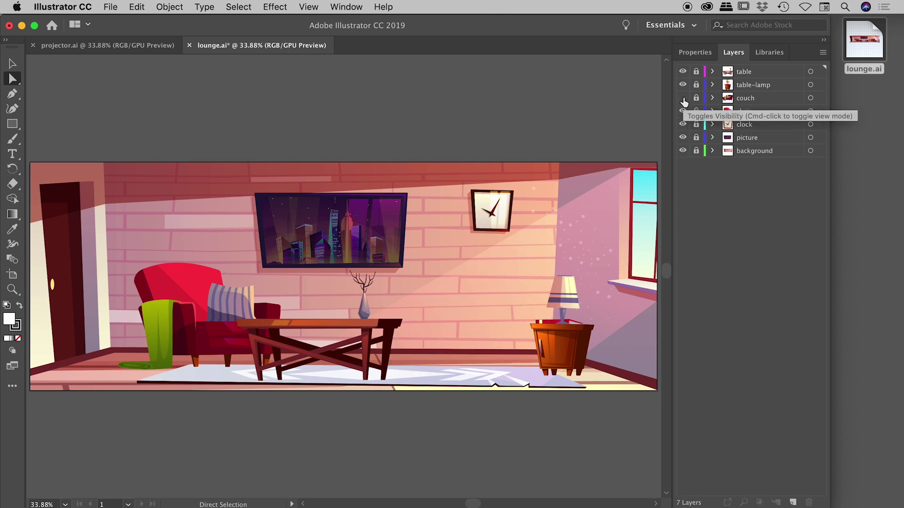
left_click(682, 98)
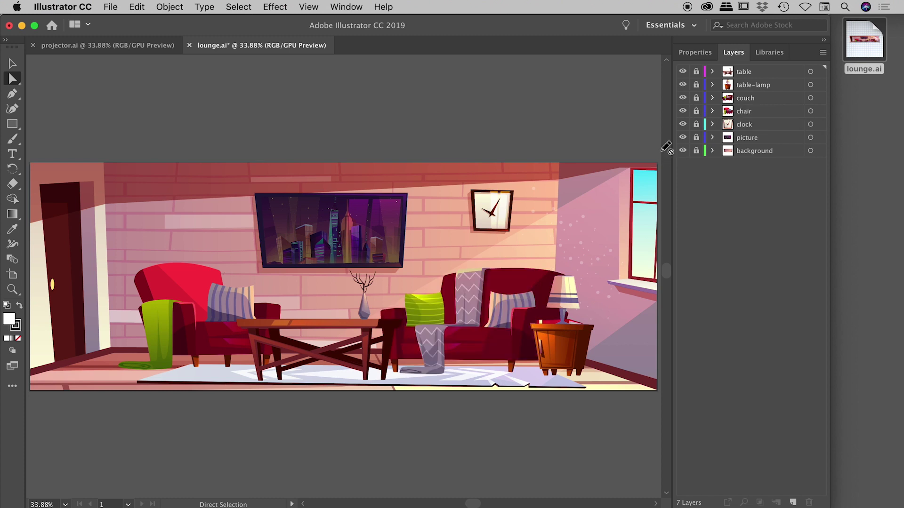
left_click(765, 103)
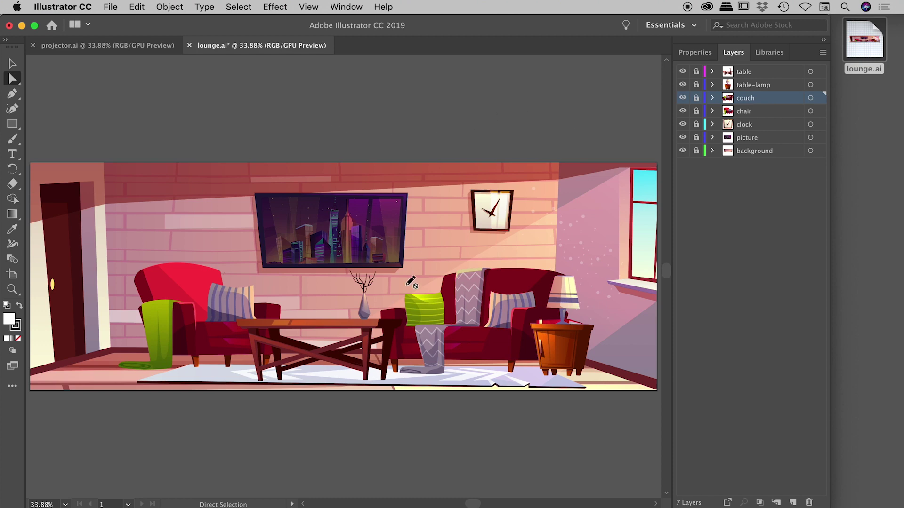
key("super+Tab")
key("super+Tab")
key("super+Tab")
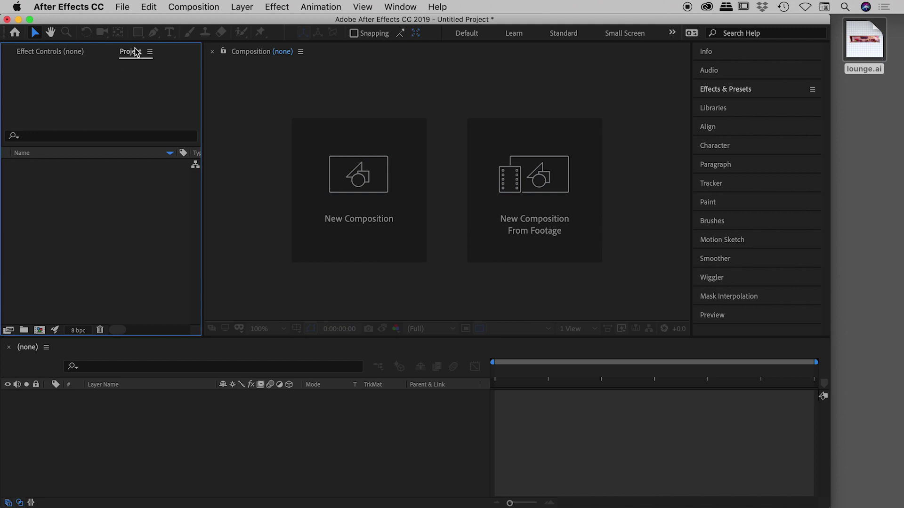
- Dismiss the Import File window and the File menu's import options without importing
double_click(85, 222)
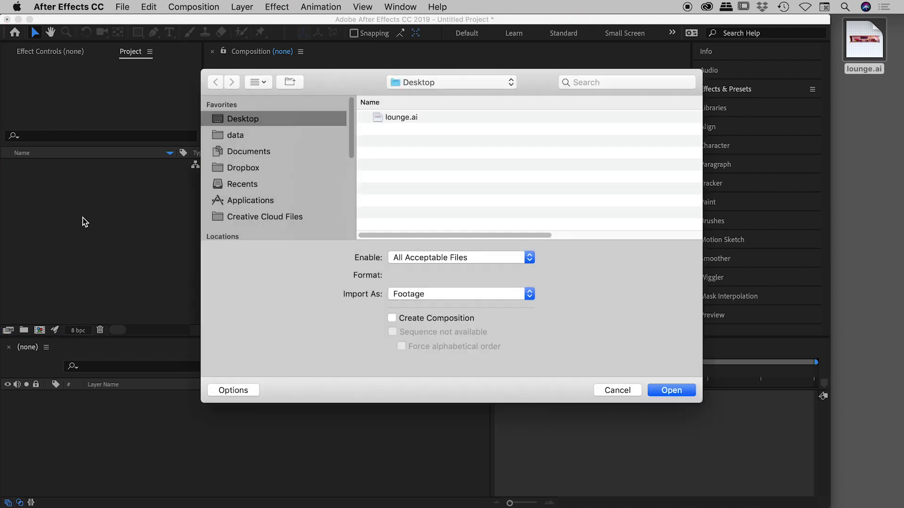
left_click(618, 391)
left_click(123, 7)
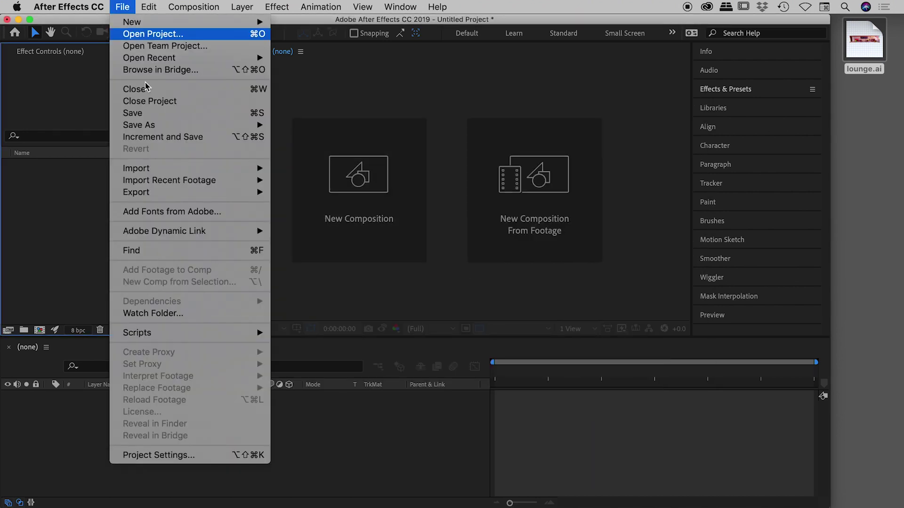
mouse_move(255, 168)
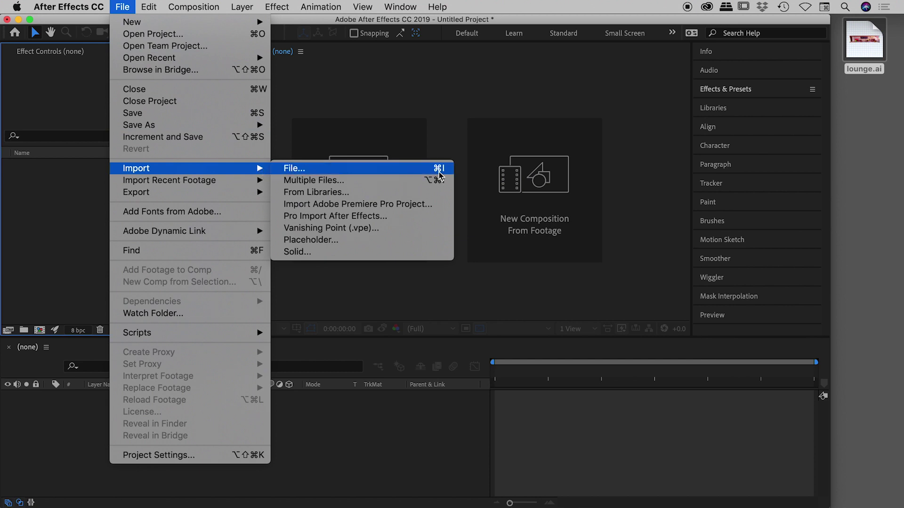
left_click(606, 112)
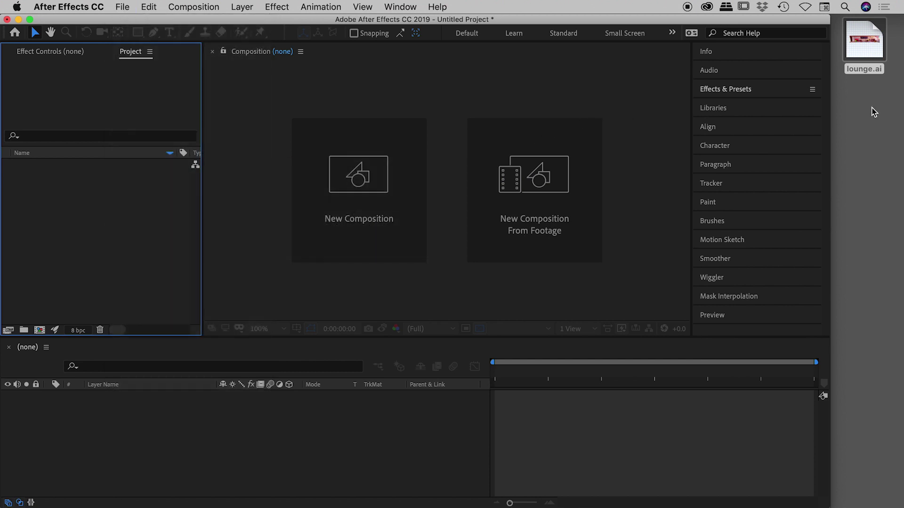
- Drag lounge.ai into the Project panel and set Import Kind to Footage
left_click(866, 45)
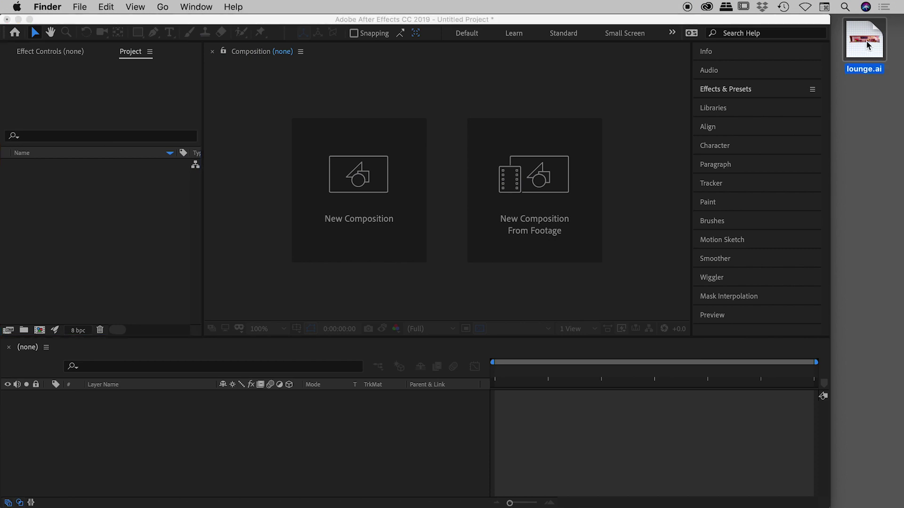
left_click_drag(869, 46, 112, 204)
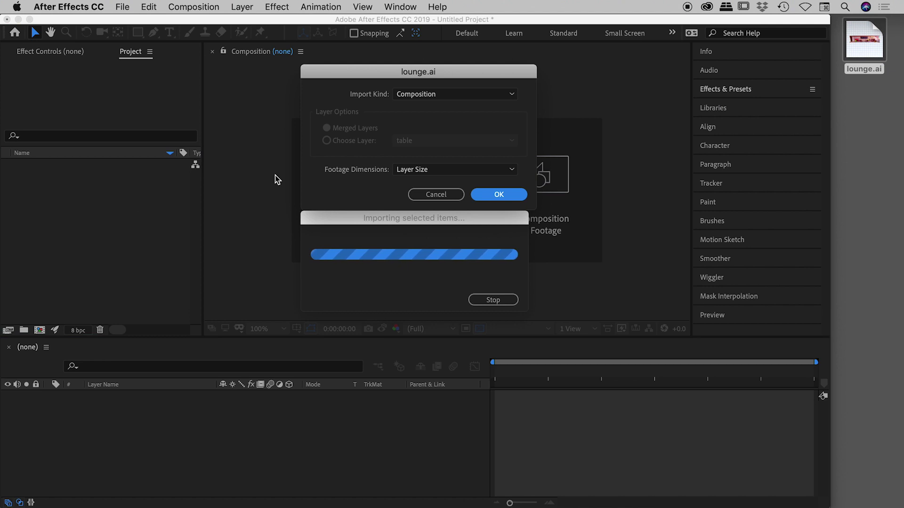
left_click(484, 94)
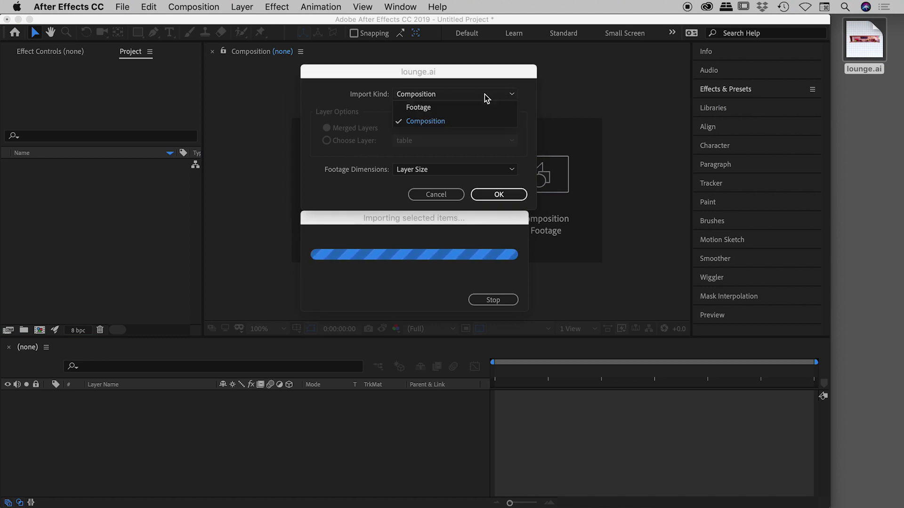
left_click(428, 109)
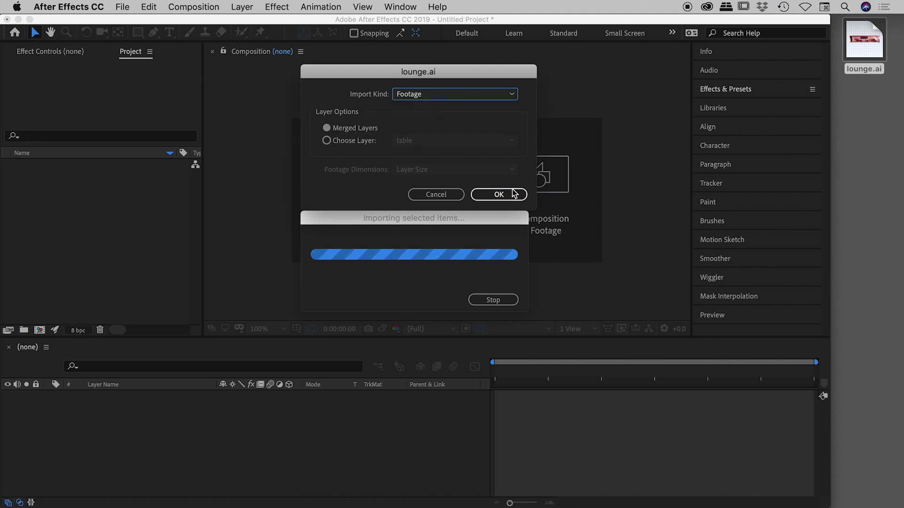
- Import lounge.ai as footage, build a lounge comp from it, then delete both project items
left_click(498, 197)
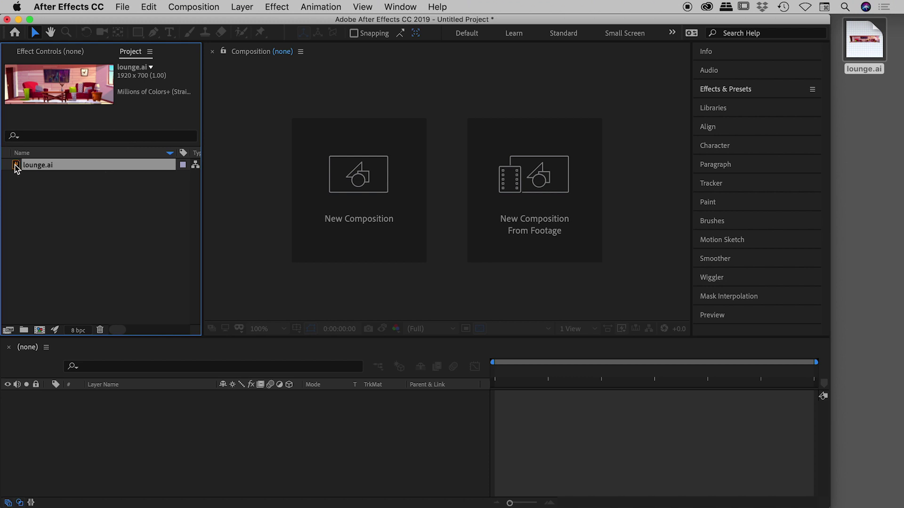
left_click_drag(20, 168, 205, 428)
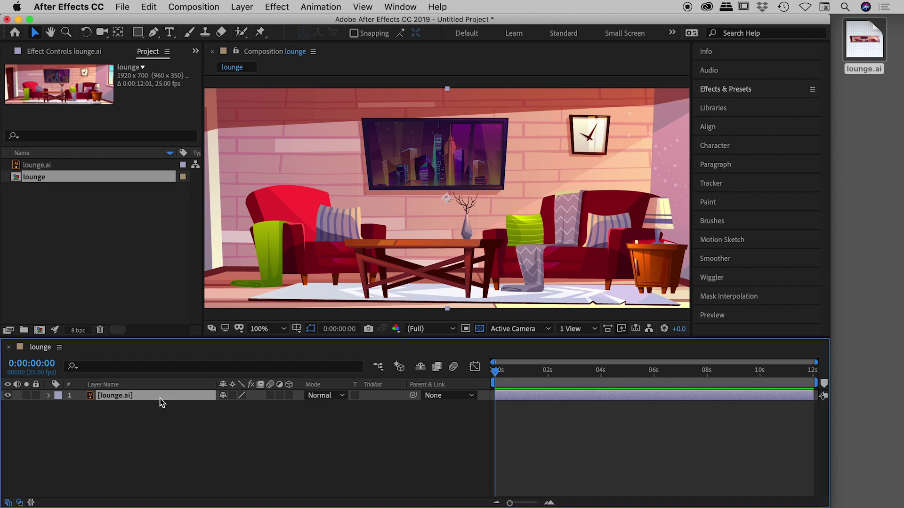
left_click(70, 218)
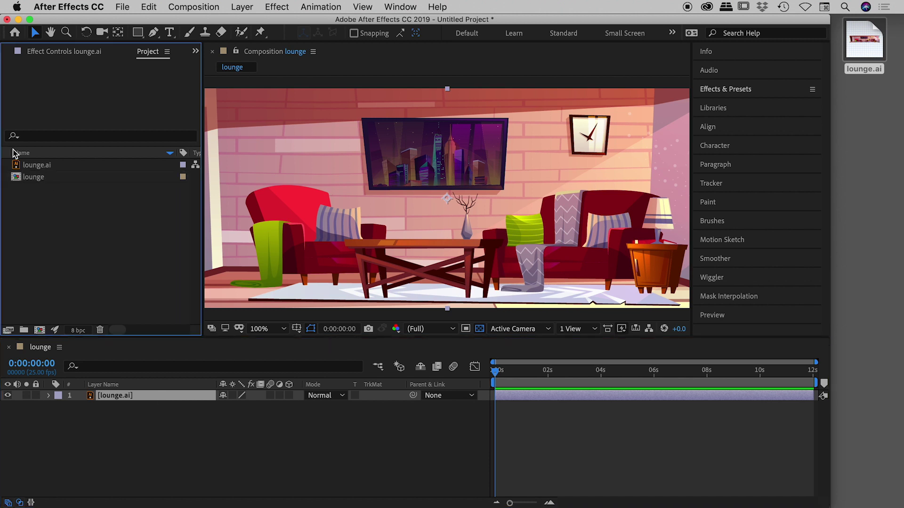
left_click_drag(16, 151, 33, 164)
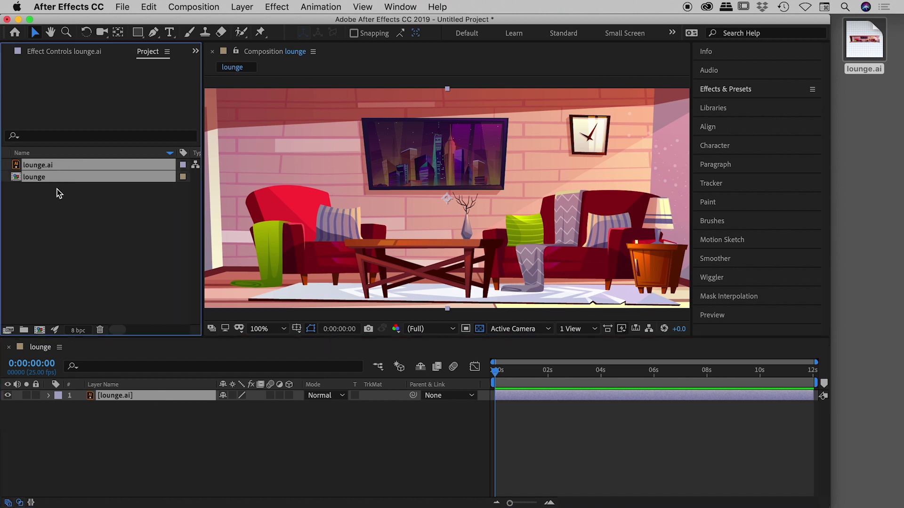
key("Delete")
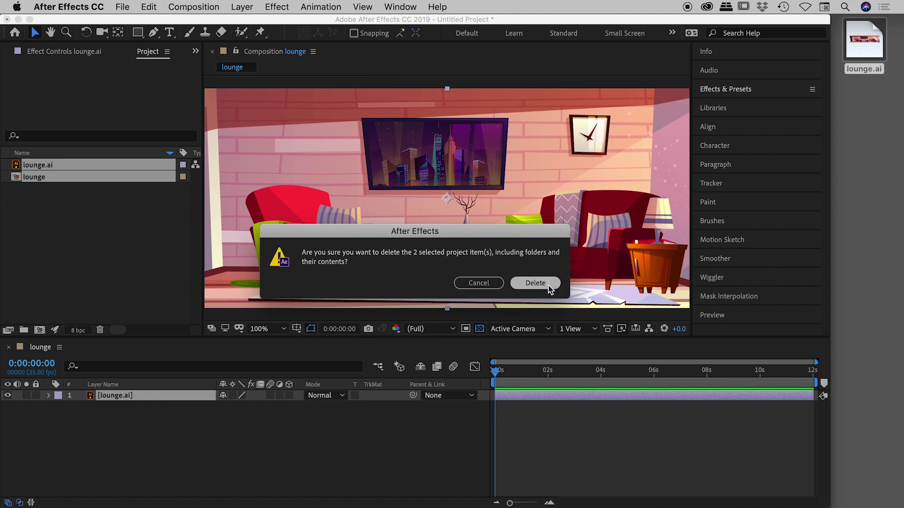
left_click(535, 283)
- Import only lounge.ai's couch layer as footage at Layer Size (590 x 329)
left_click_drag(865, 47, 86, 196)
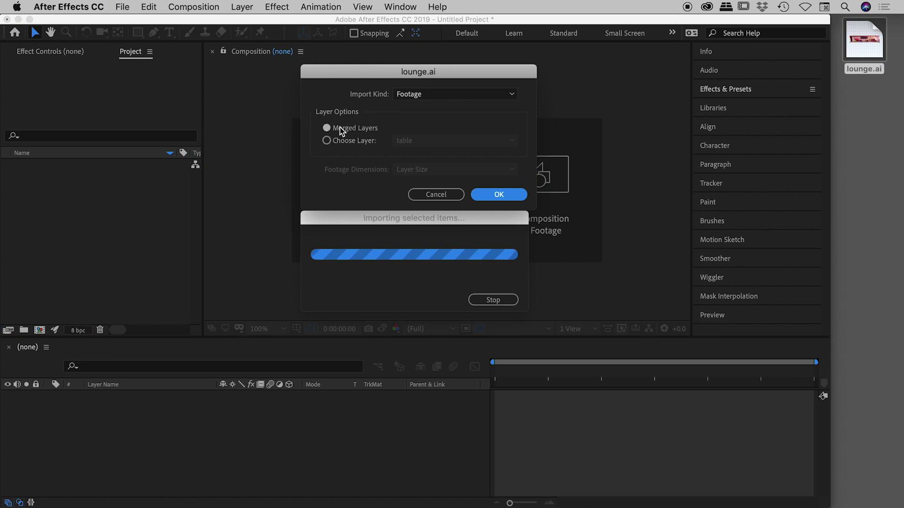
left_click(352, 140)
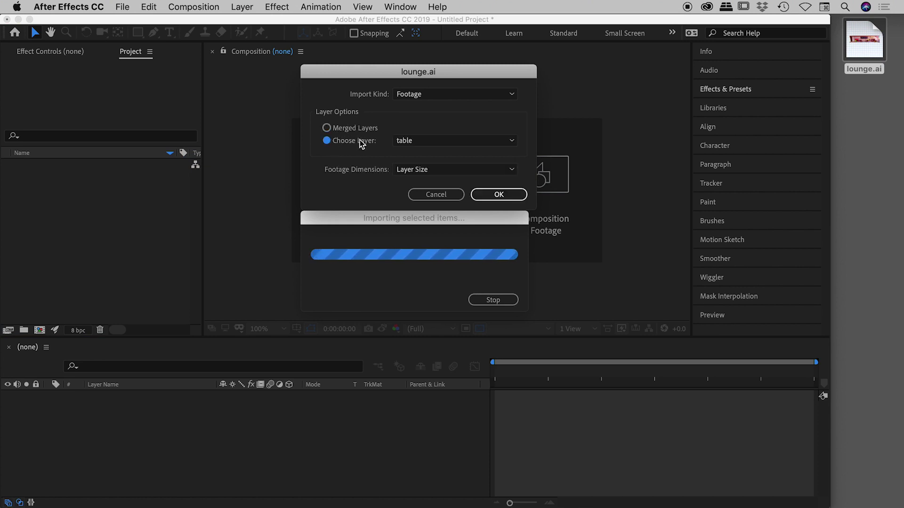
left_click(433, 139)
left_click(425, 183)
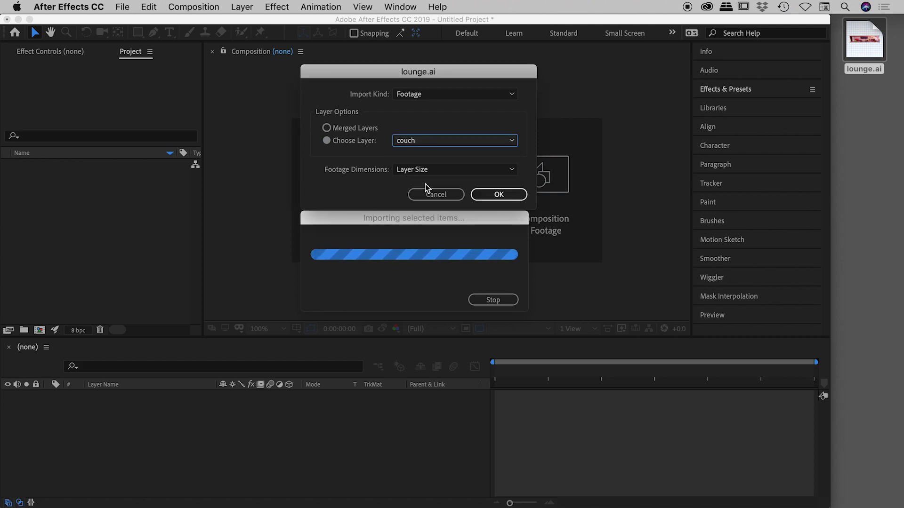
left_click(425, 168)
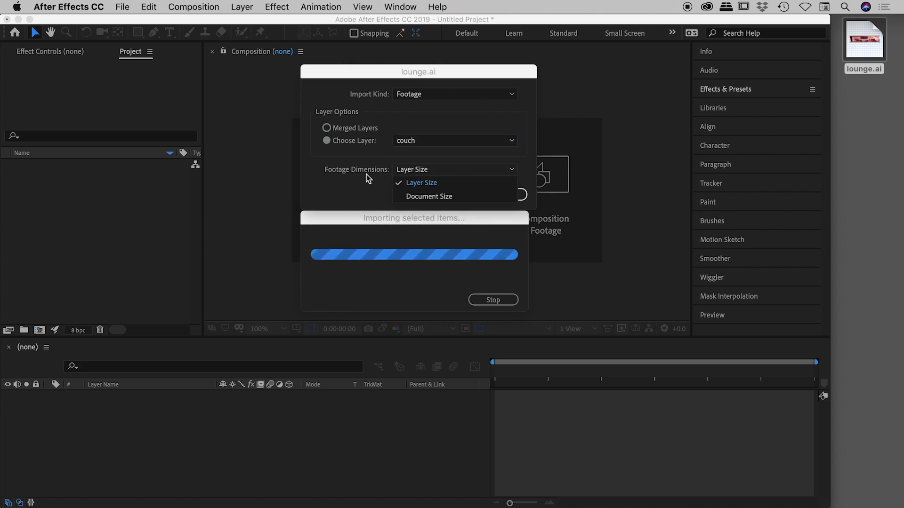
left_click(437, 183)
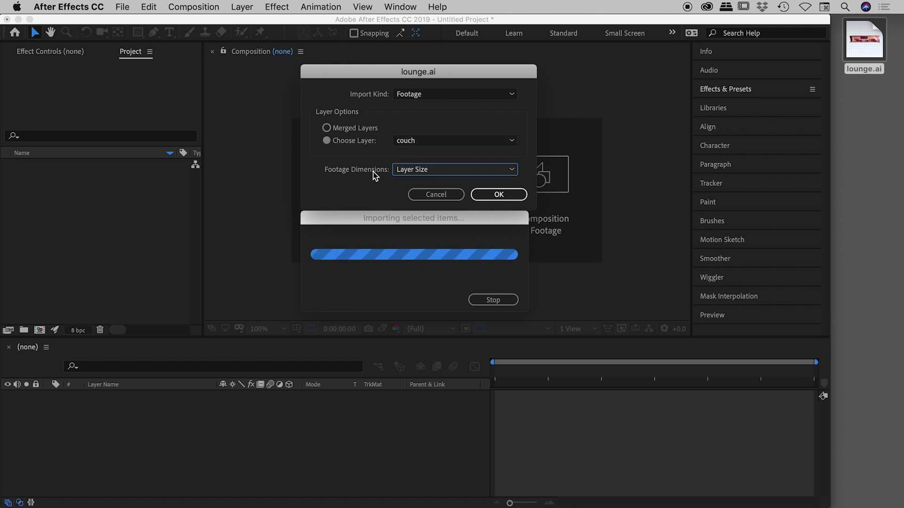
left_click(431, 171)
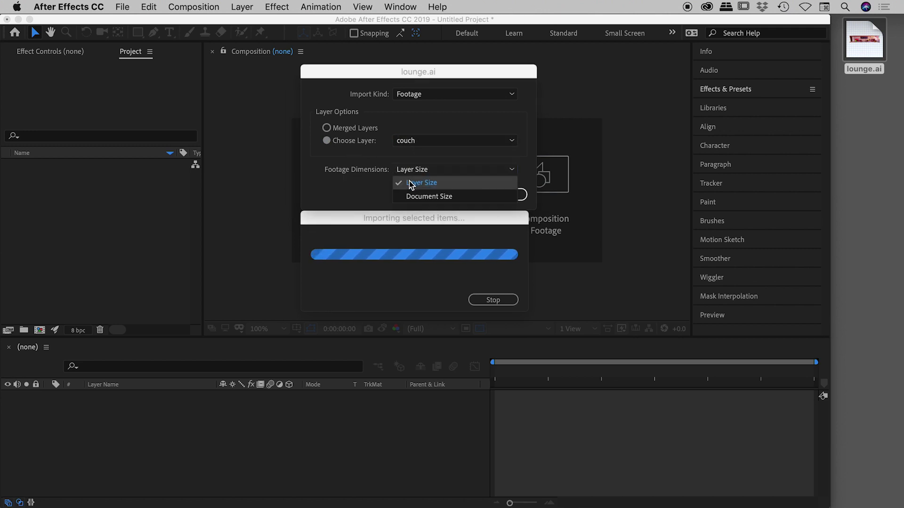
left_click(435, 184)
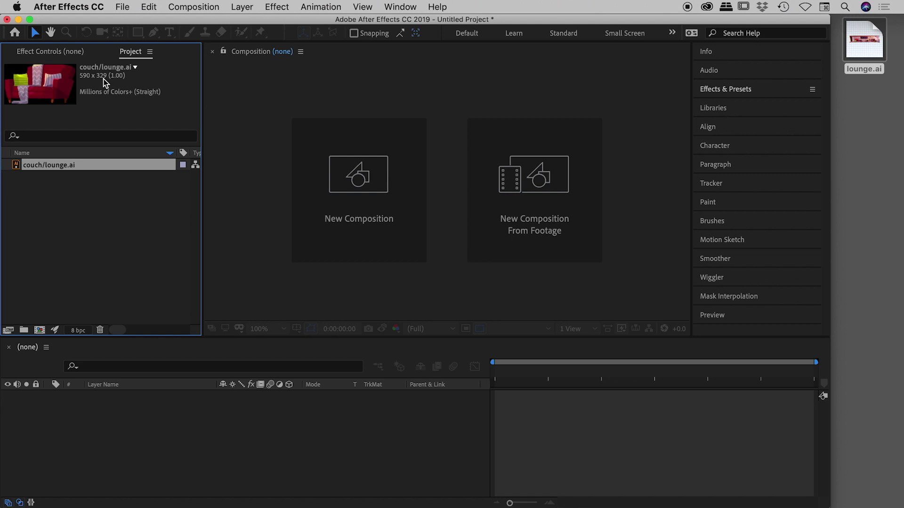
- Make a comp from couch/lounge.ai, then delete both the comp and the footage
left_click(21, 165)
left_click_drag(52, 165, 185, 431)
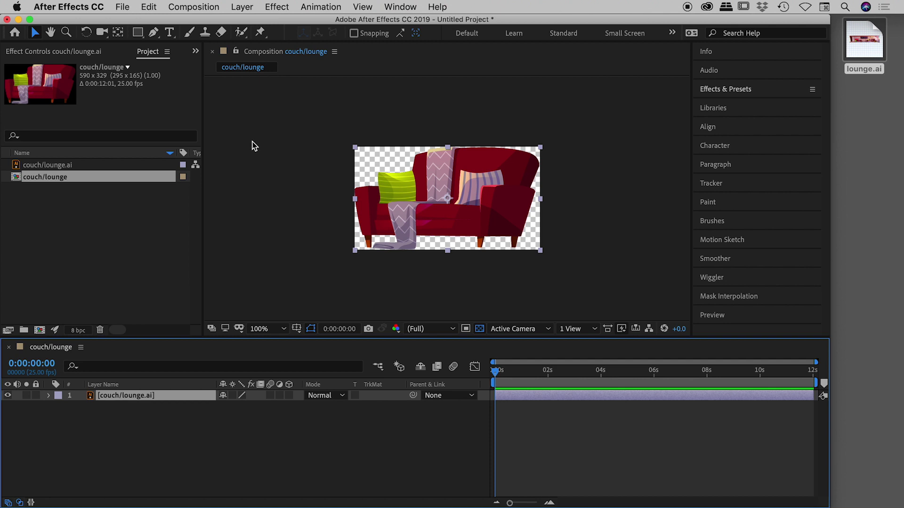
left_click(76, 203)
left_click_drag(76, 204, 40, 156)
key("Delete")
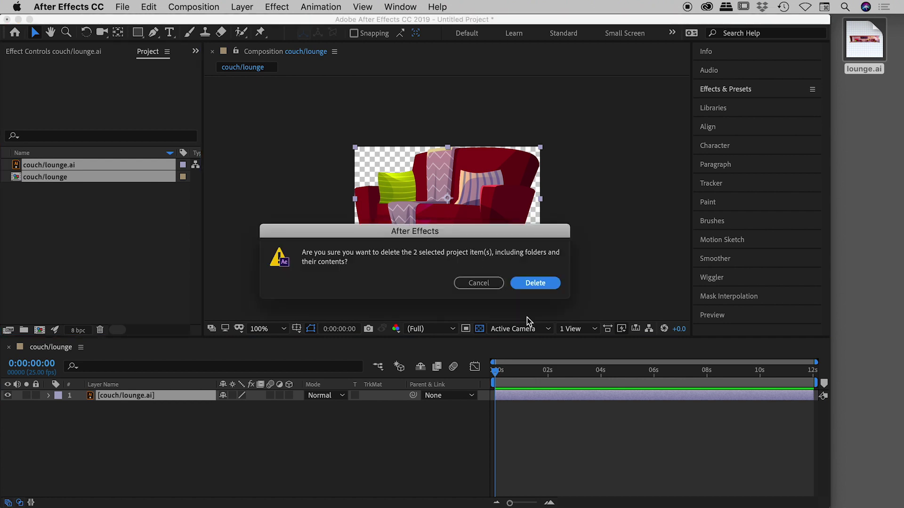
left_click(536, 283)
- Import lounge.ai's couch layer alone as footage at Document Size
left_click_drag(866, 42, 142, 201)
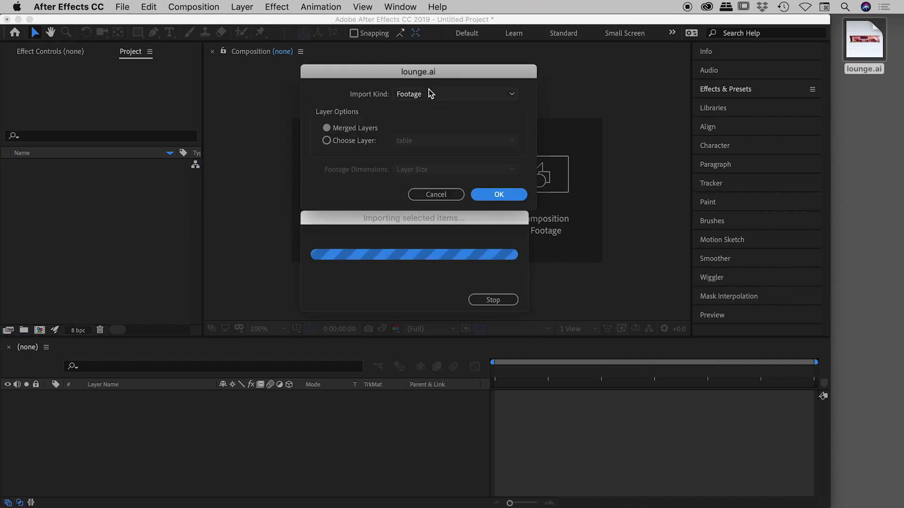
left_click(345, 143)
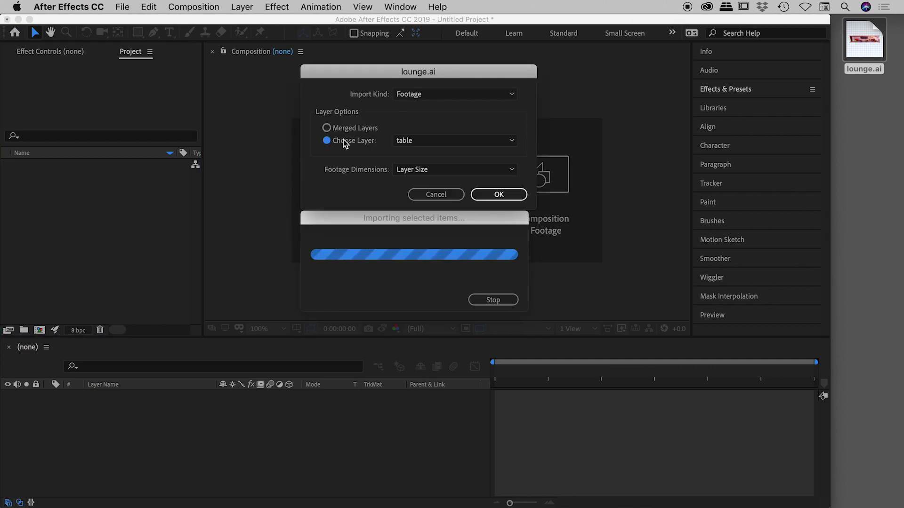
left_click(430, 140)
left_click(422, 179)
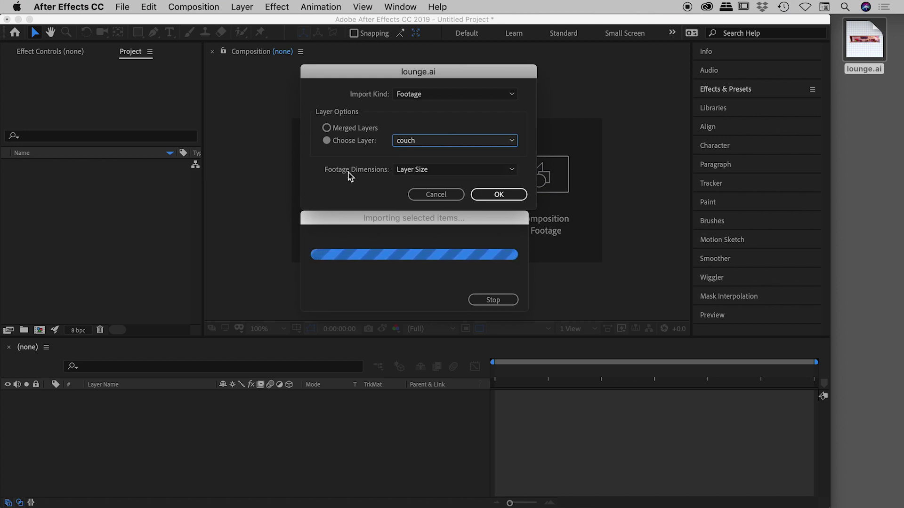
left_click(426, 171)
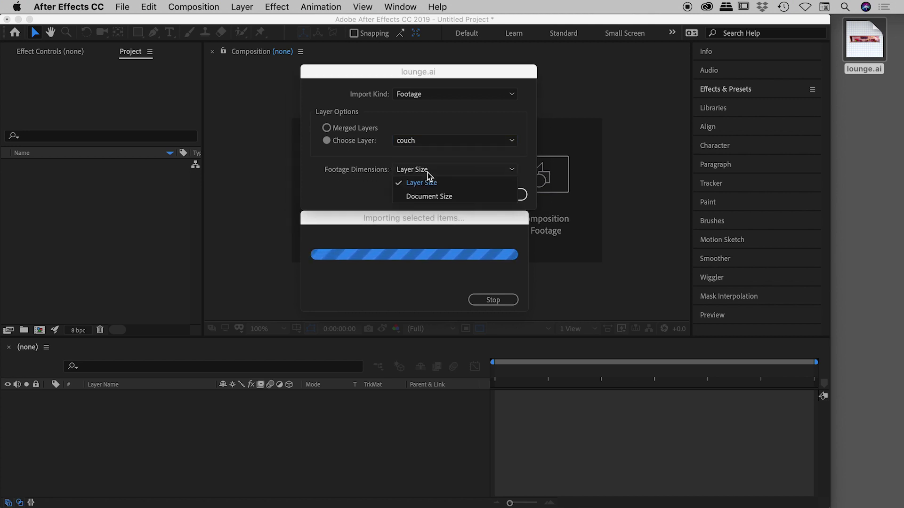
left_click(427, 197)
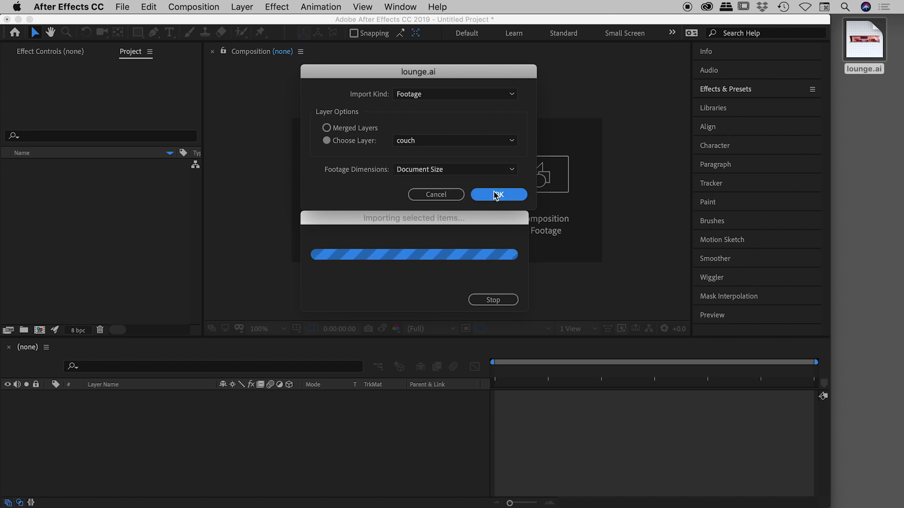
left_click(495, 194)
- Inspect the document-size couch footage, then delete it and its composition from the project
left_click(103, 197)
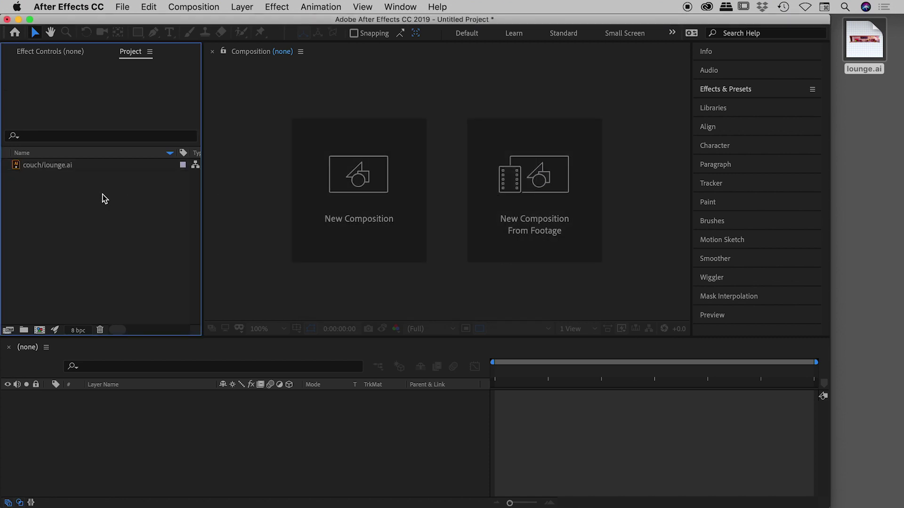
left_click(86, 166)
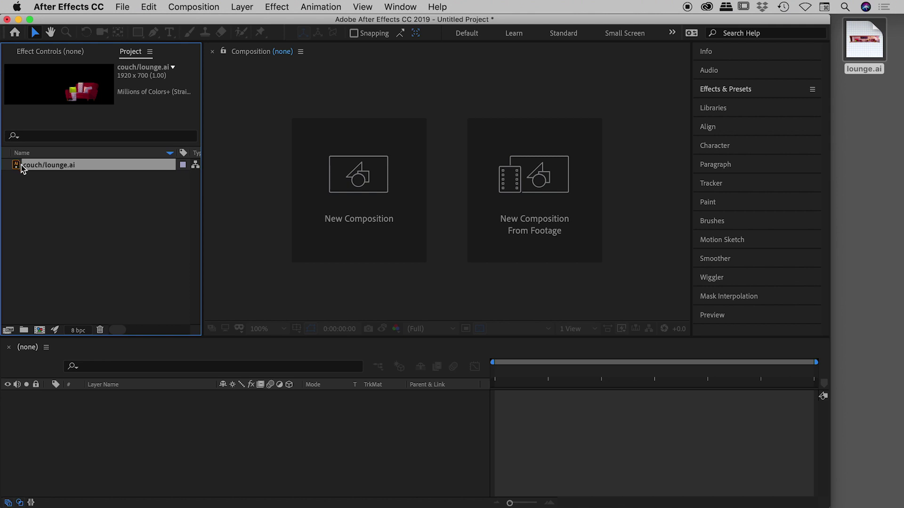
key("Return")
left_click(212, 423)
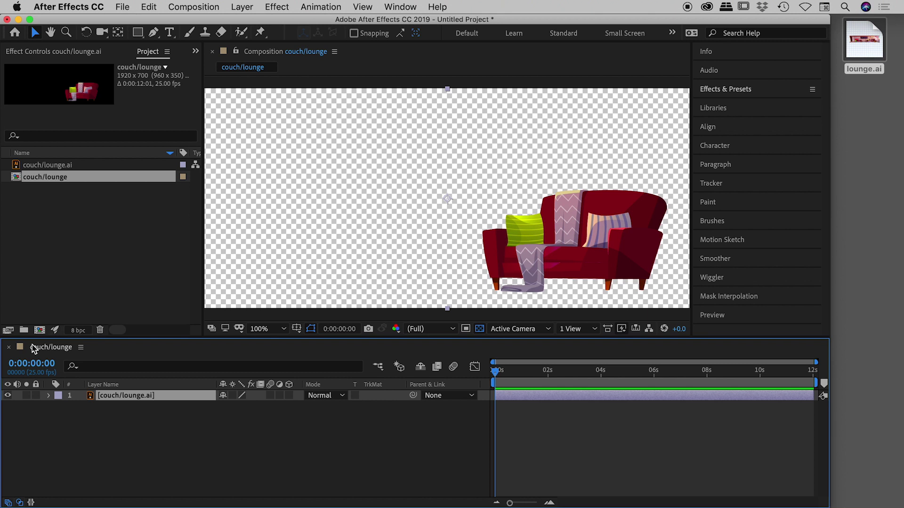
left_click_drag(71, 241, 26, 159)
key("Delete")
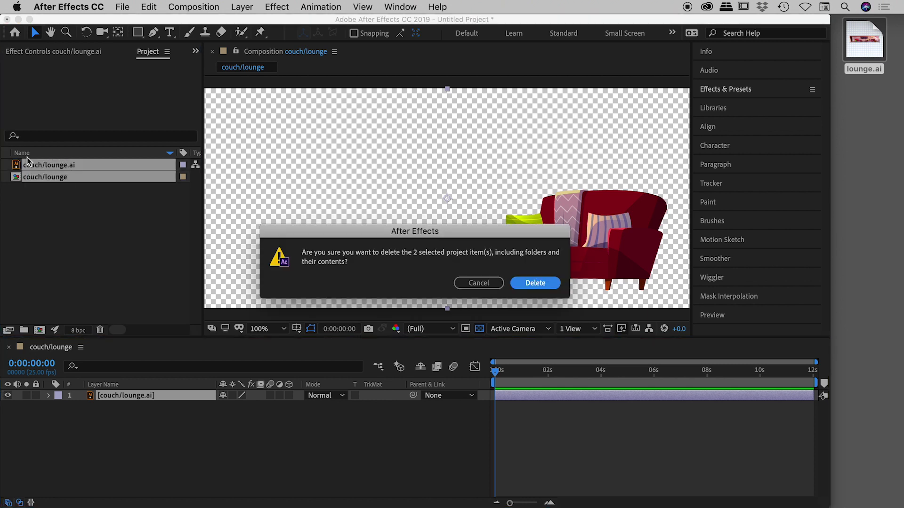
left_click(551, 284)
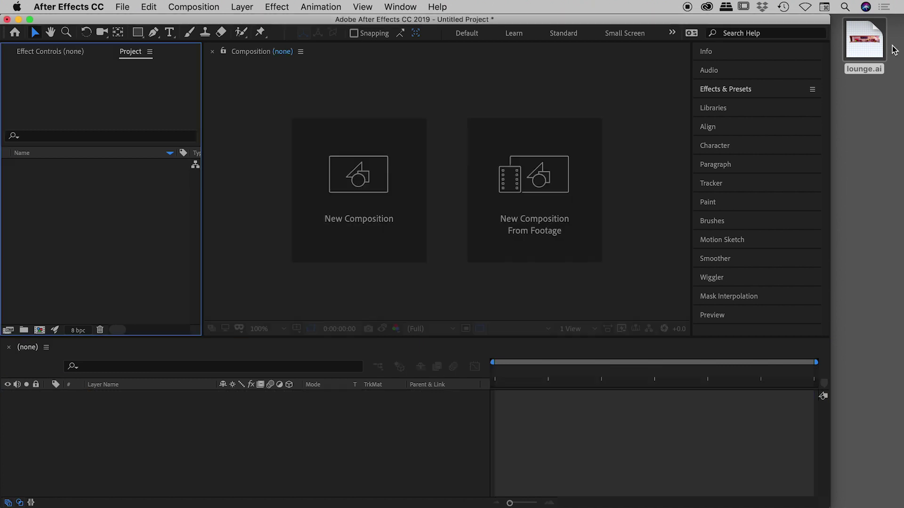
- Import lounge.ai as a Composition with Layer Size footage dimensions
left_click_drag(864, 42, 146, 222)
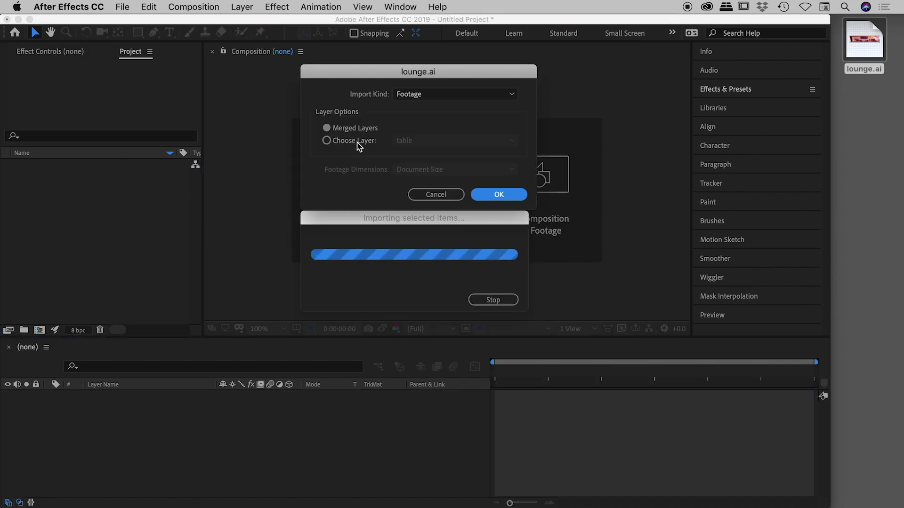
left_click(421, 93)
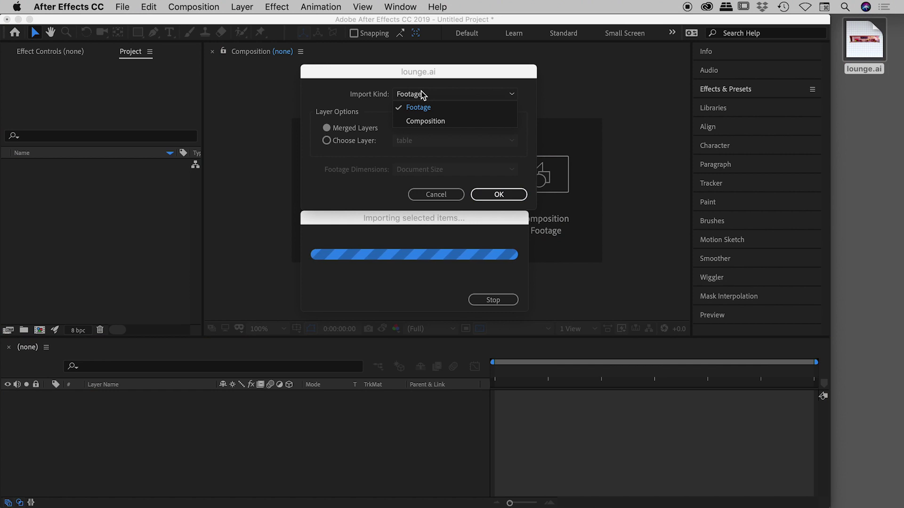
left_click(437, 122)
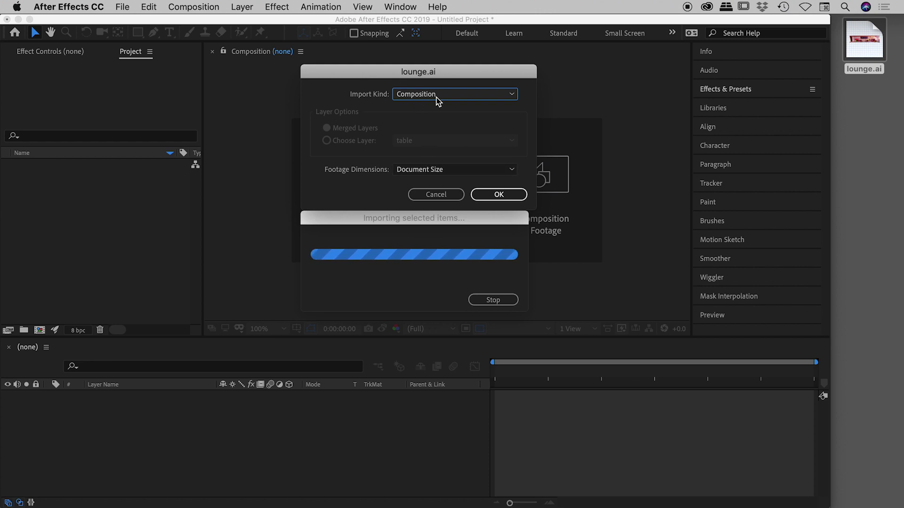
left_click(445, 170)
left_click(421, 182)
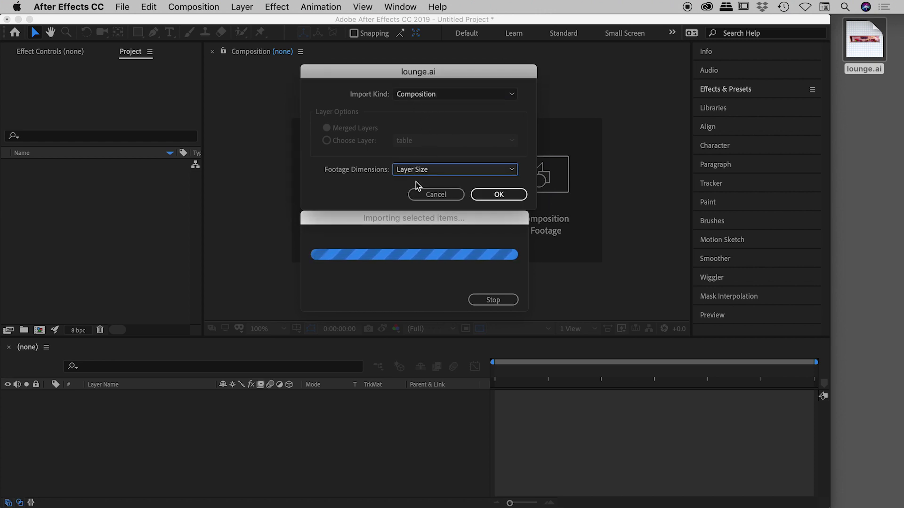
left_click(489, 193)
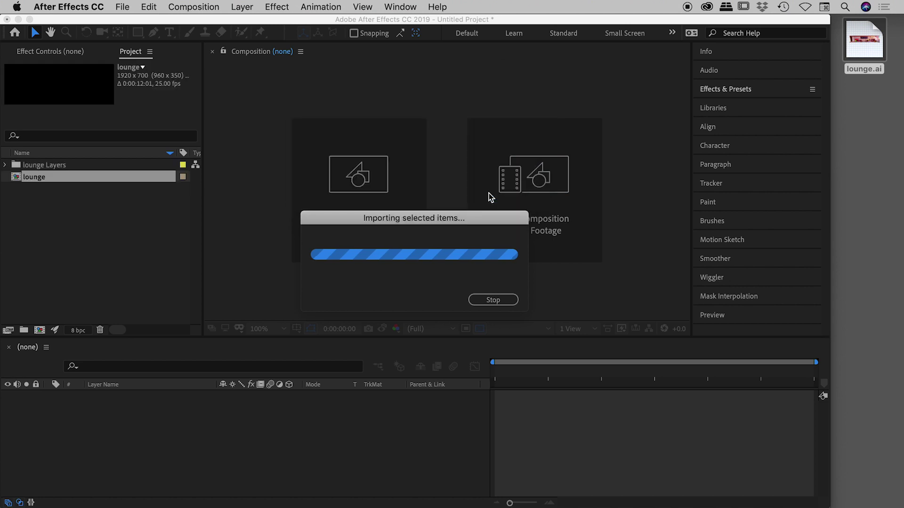
- Expand the lounge Layers folder and check the table, table-lamp and couch layer sizes
left_click(5, 165)
left_click(93, 167)
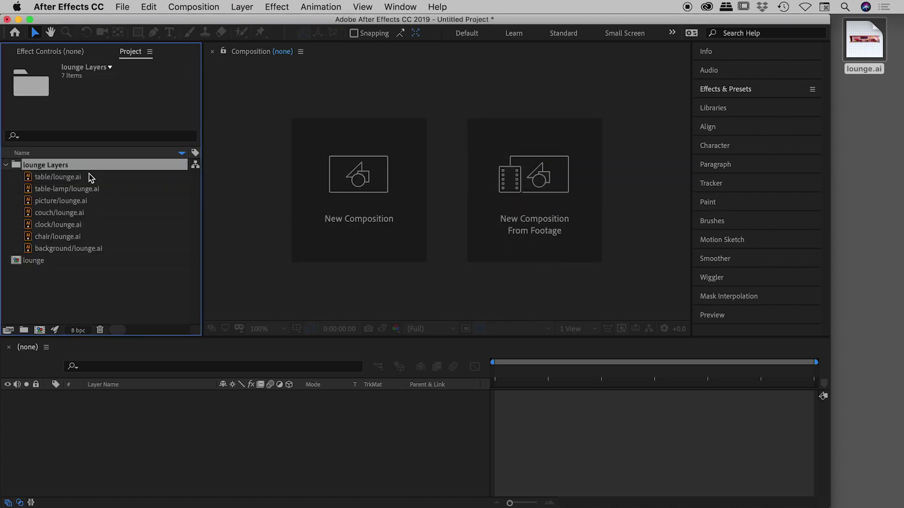
left_click(89, 175)
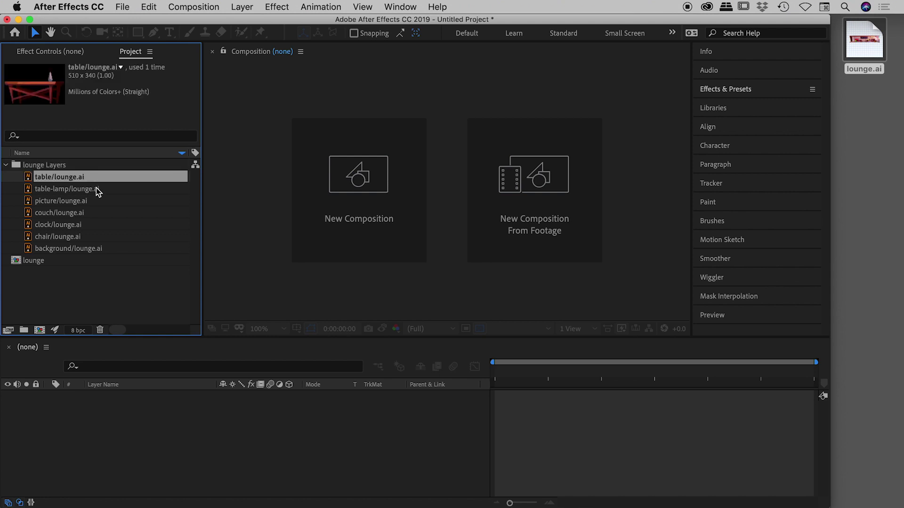
left_click(96, 187)
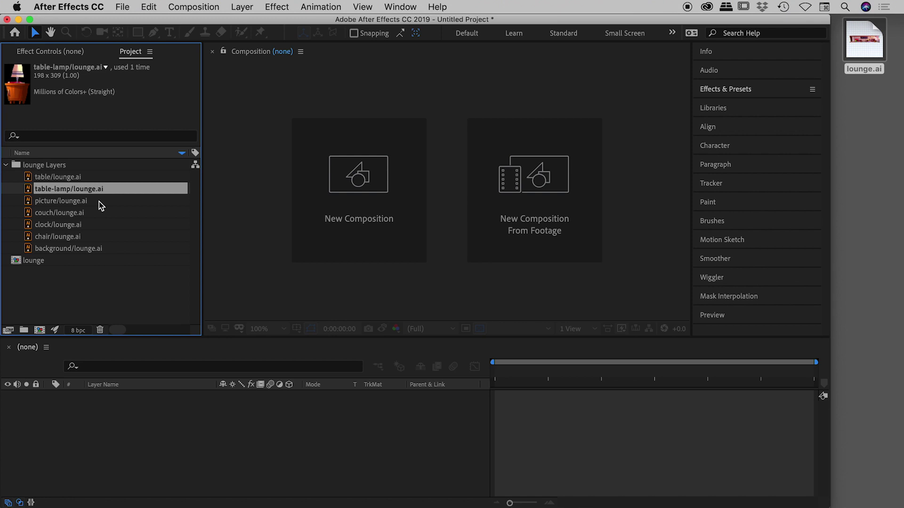
left_click(81, 213)
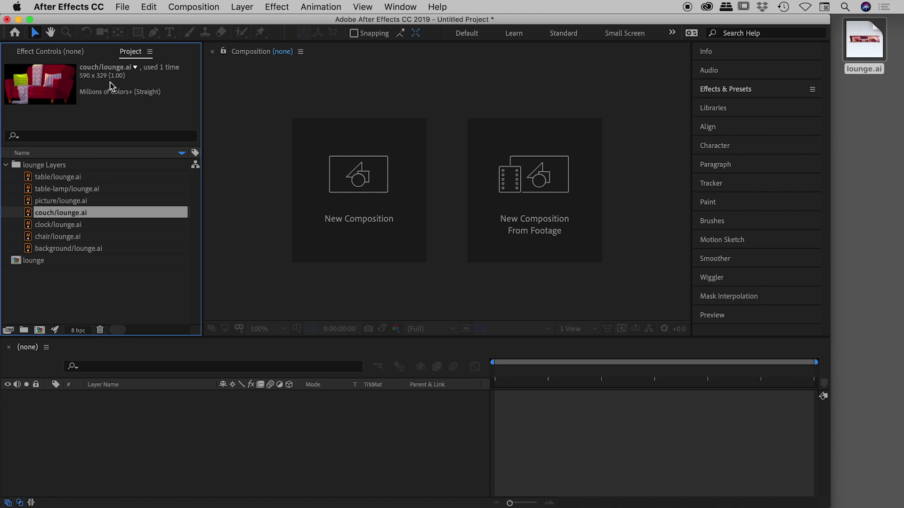
- Open couch/lounge.ai in the Footage viewer, then select the lounge composition
double_click(35, 212)
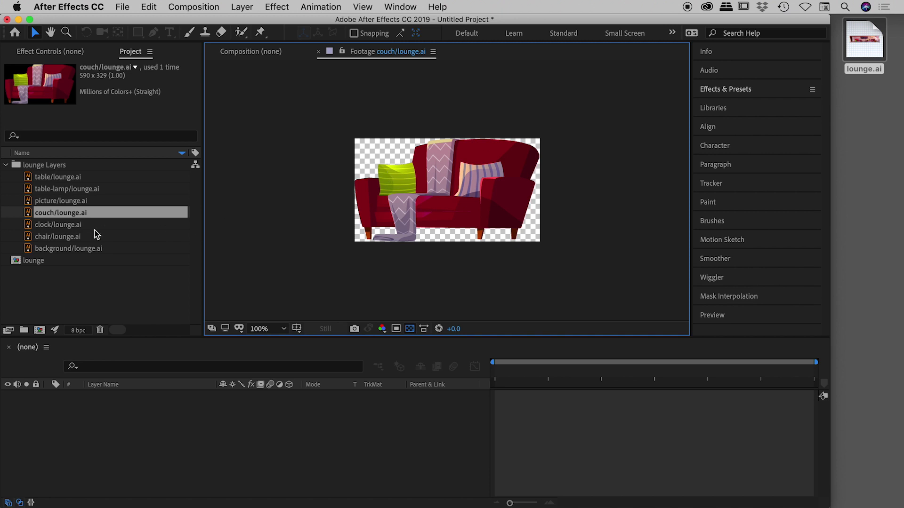
left_click(106, 278)
left_click(57, 262)
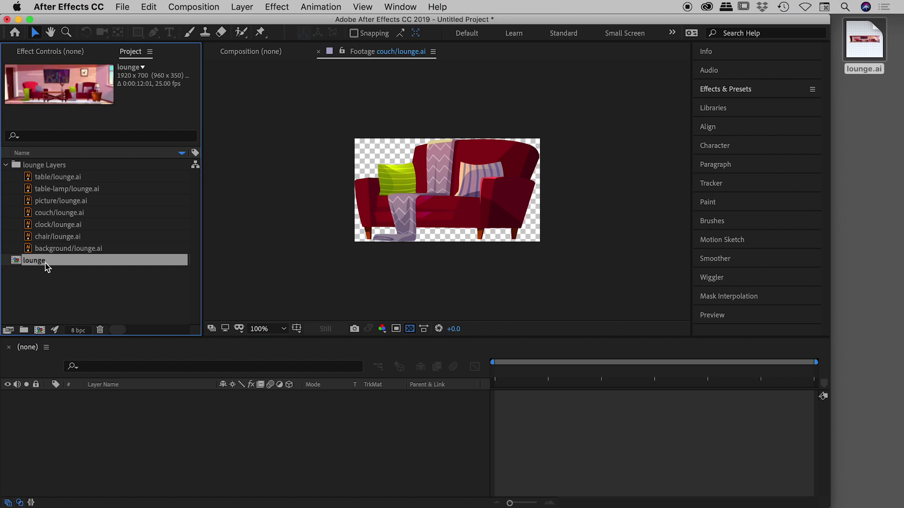
double_click(16, 261)
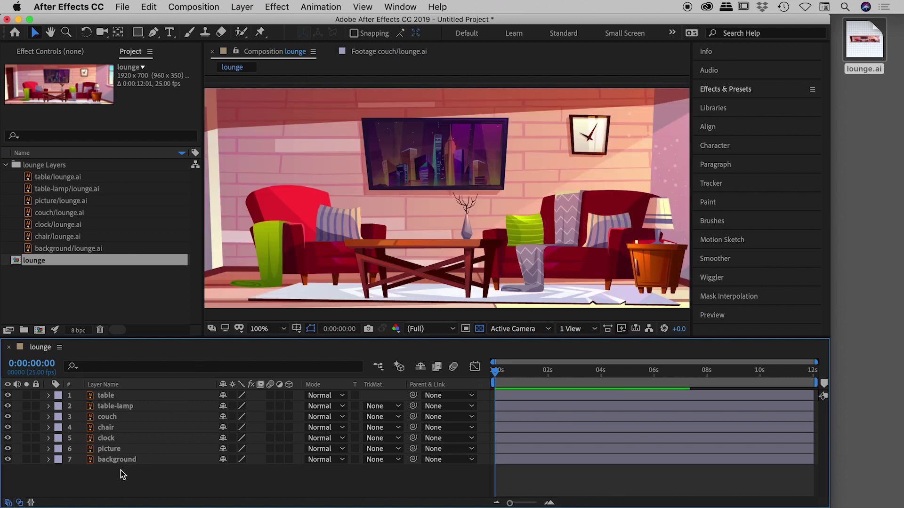
left_click_drag(124, 472, 97, 393)
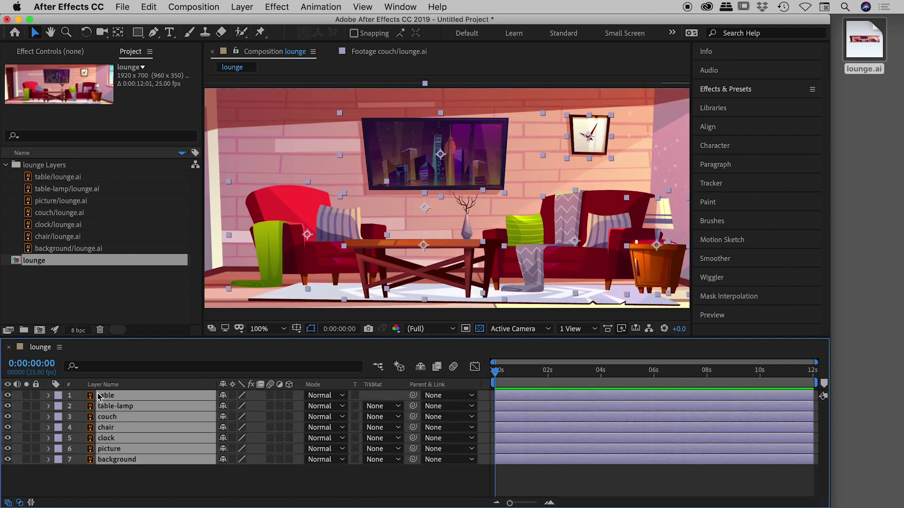
left_click(156, 481)
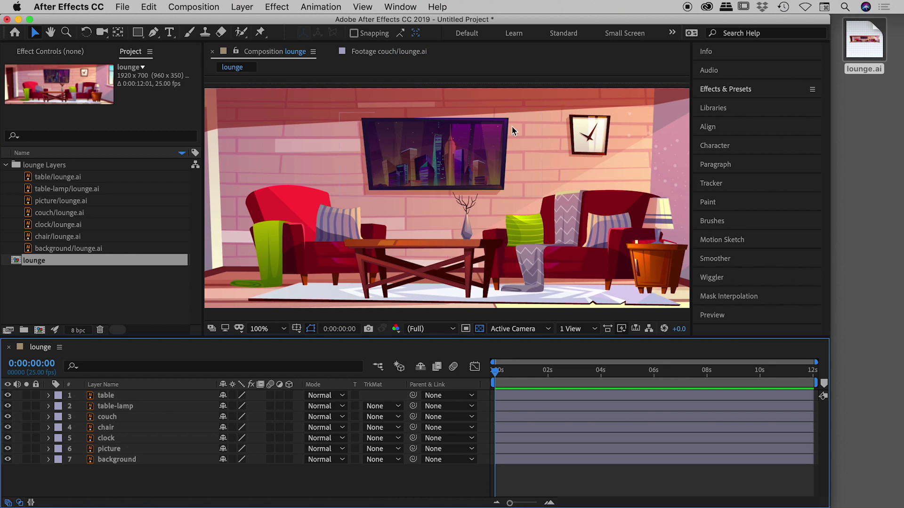
left_click(145, 416)
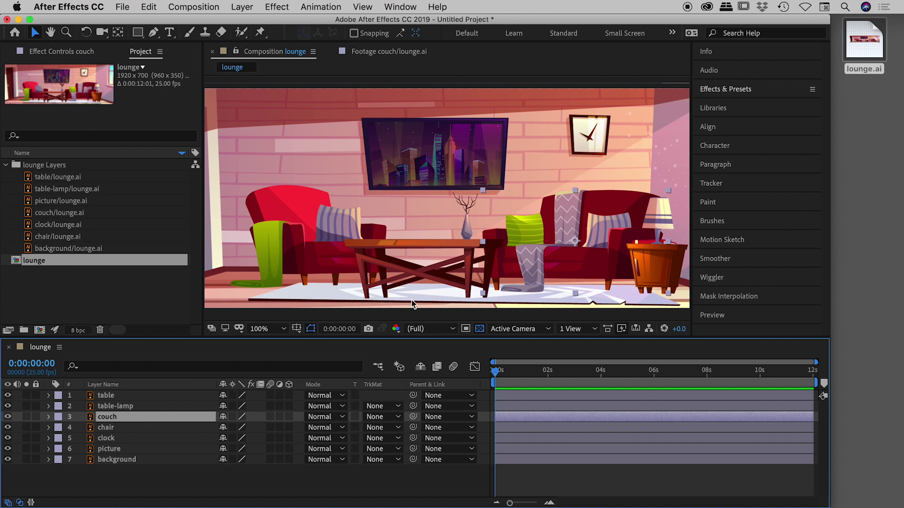
left_click(8, 416)
left_click(8, 416)
- Delete all existing items from the Project panel
left_click_drag(99, 289, 11, 113)
key("Delete")
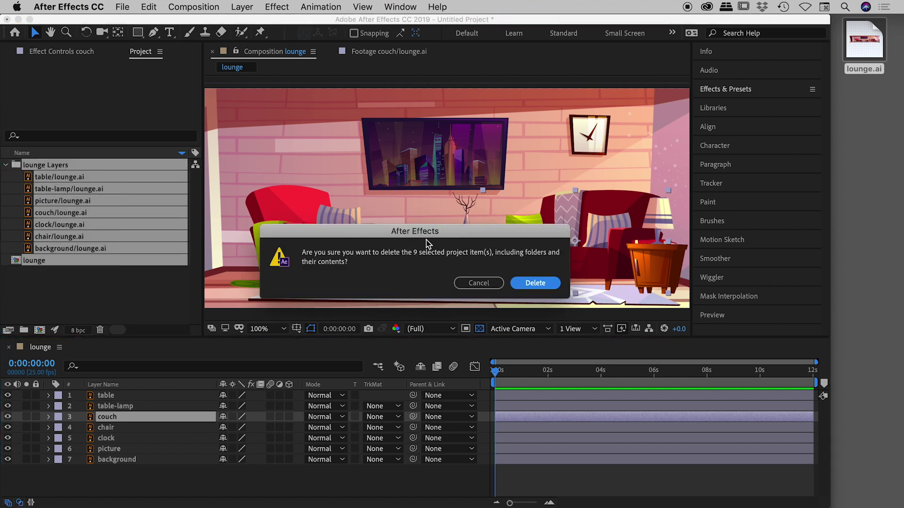
left_click(537, 284)
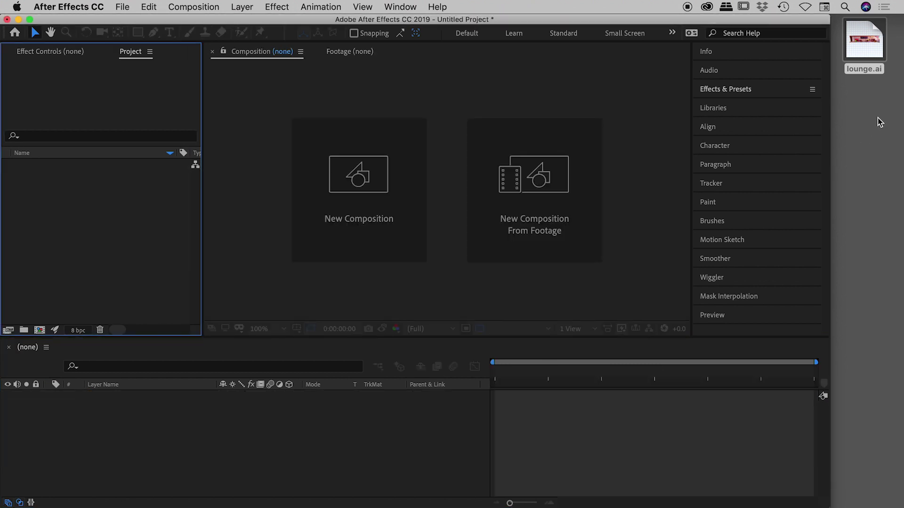
- Re-import lounge.ai as a Composition with Document Size footage dimensions
left_click_drag(861, 41, 104, 234)
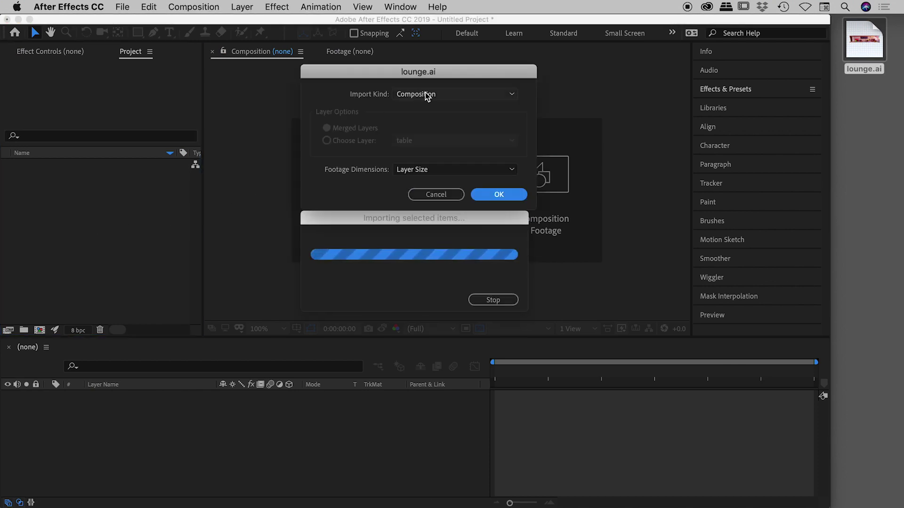
left_click(425, 94)
left_click(423, 125)
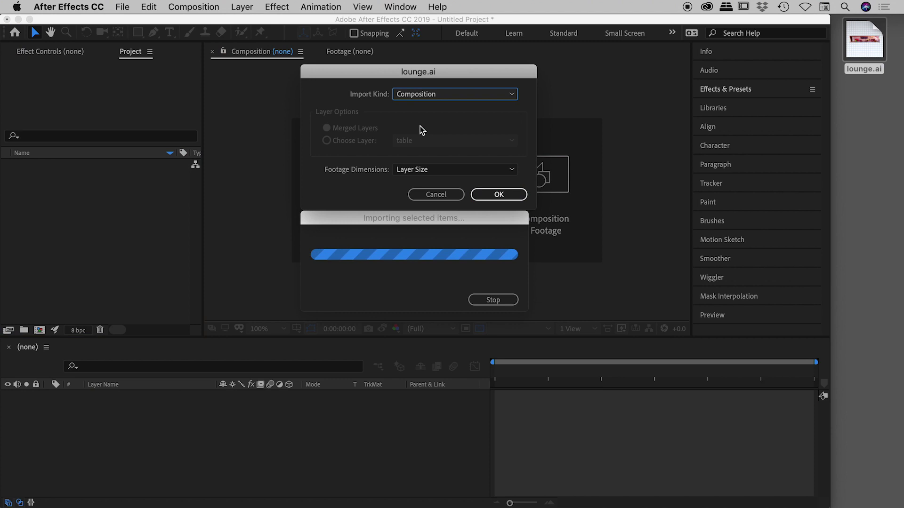
left_click(417, 171)
left_click(426, 195)
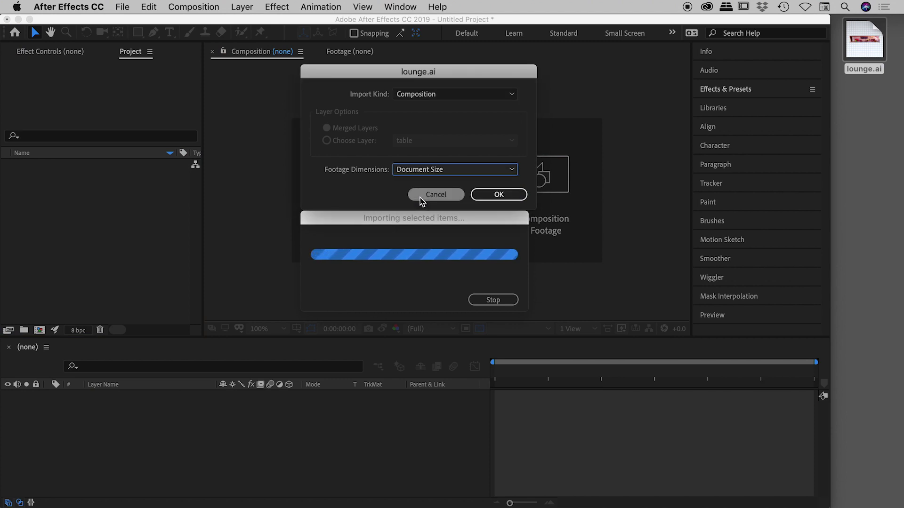
left_click(497, 194)
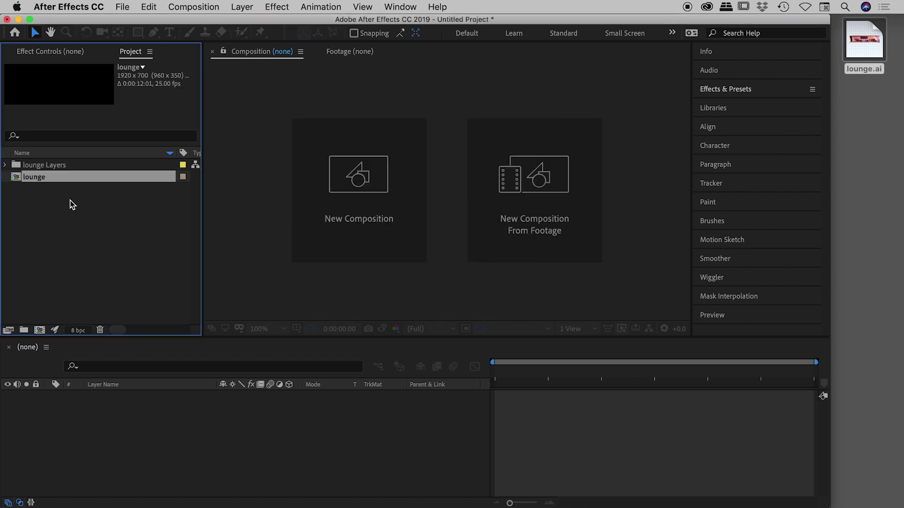
- Expand the lounge Layers folder, preview the table, table-lamp and couch items, and open couch/lounge.ai in the Footage viewer
left_click(66, 165)
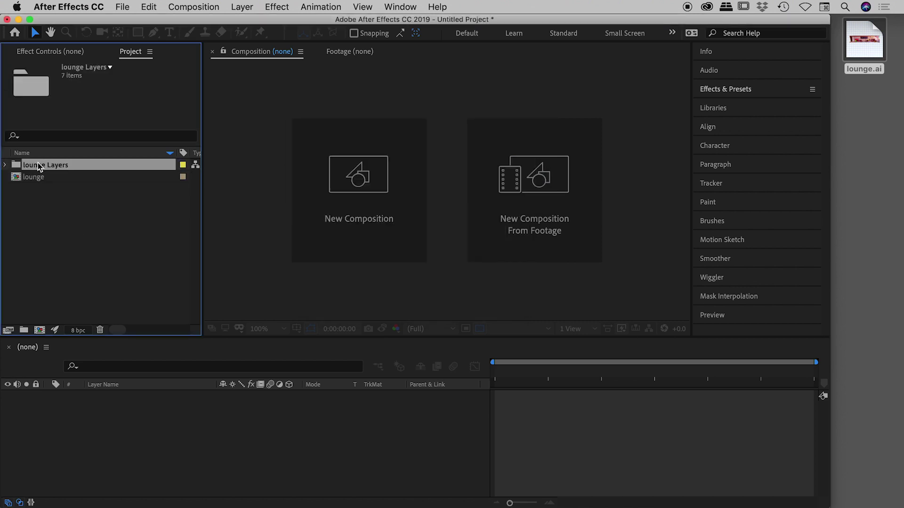
left_click(5, 165)
left_click(106, 177)
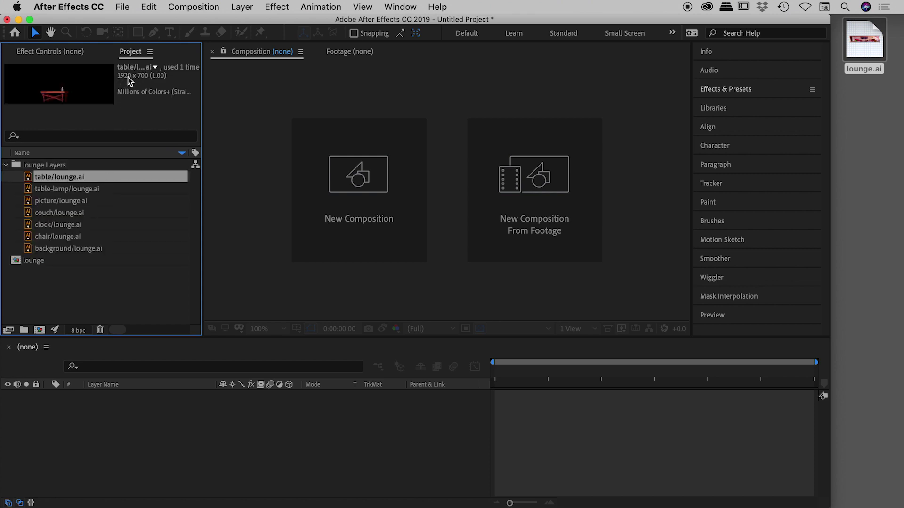
left_click(115, 188)
left_click(104, 212)
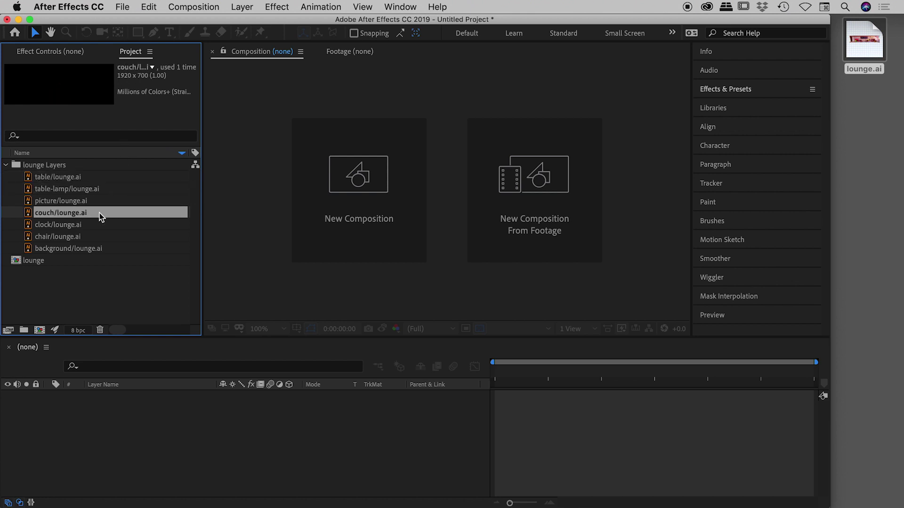
double_click(28, 213)
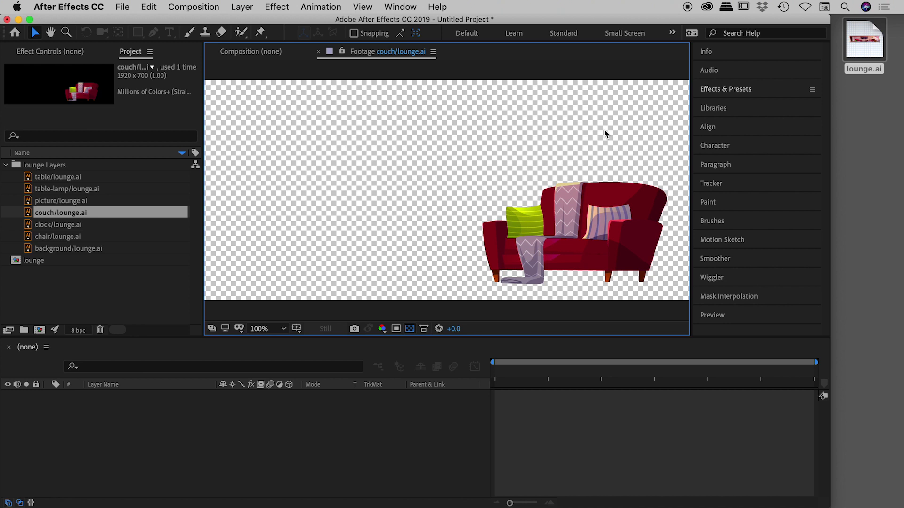
left_click(37, 261)
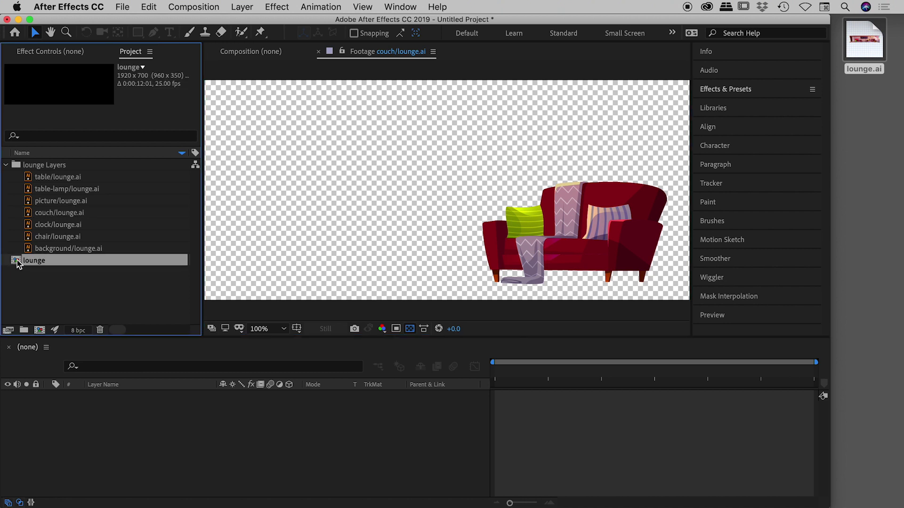
- Reopen the lounge comp and toggle the couch layer's visibility off and back on
double_click(18, 262)
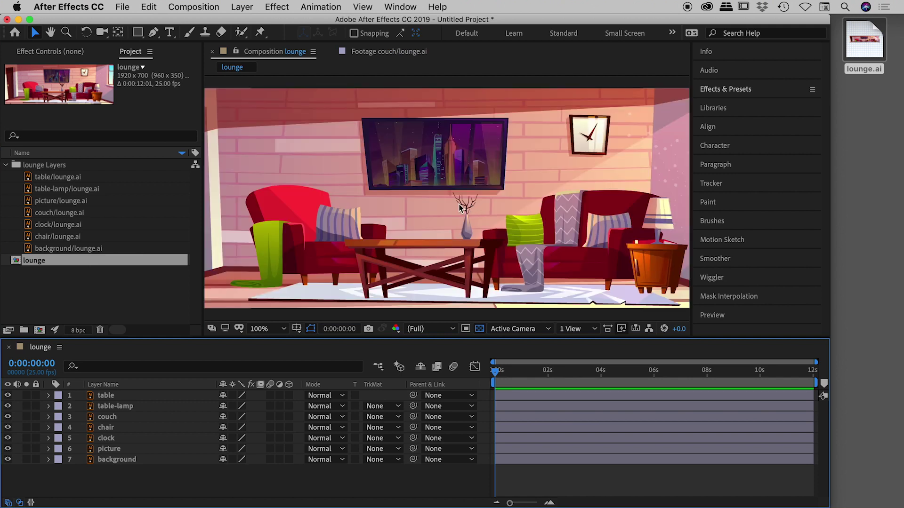
left_click(113, 417)
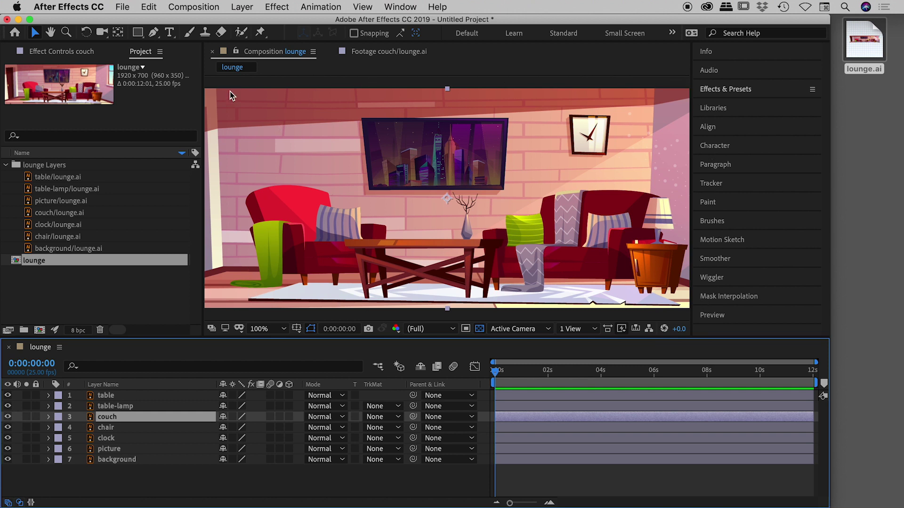
left_click(8, 417)
left_click(8, 417)
- Zoom the composition view to 200% and pan over to the wall clock
left_click(102, 305)
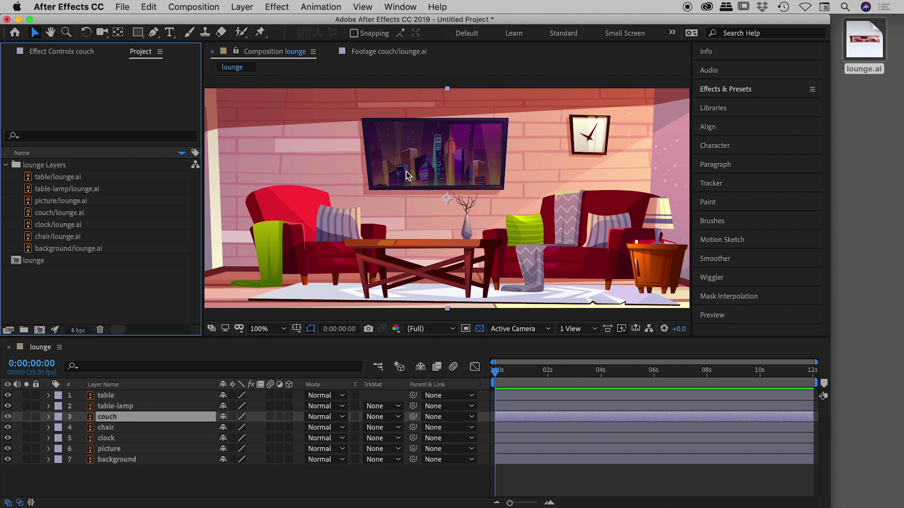
key("period")
scroll(610, 132, "up", 5)
scroll(609, 132, "right", 8)
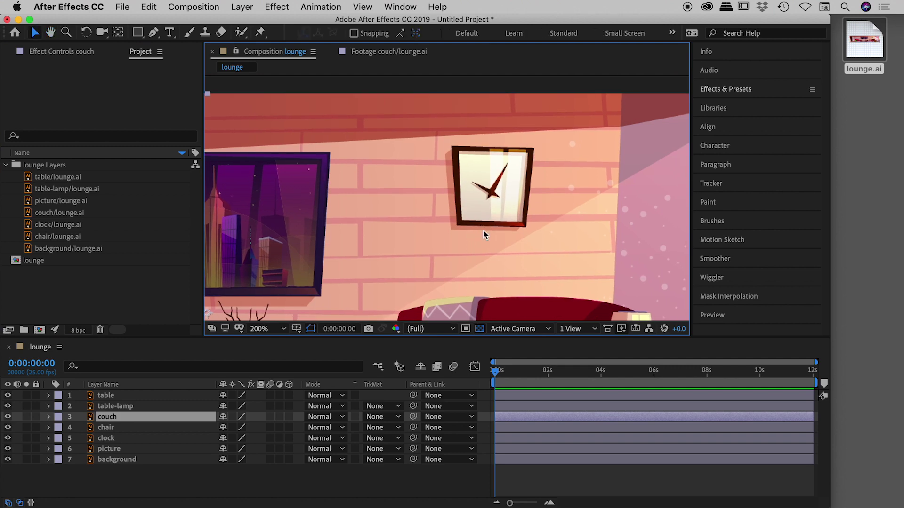
- In Illustrator, zoom in on the wall clock and unlock the clock layer, making it active
key("super+Tab")
key("super+Tab")
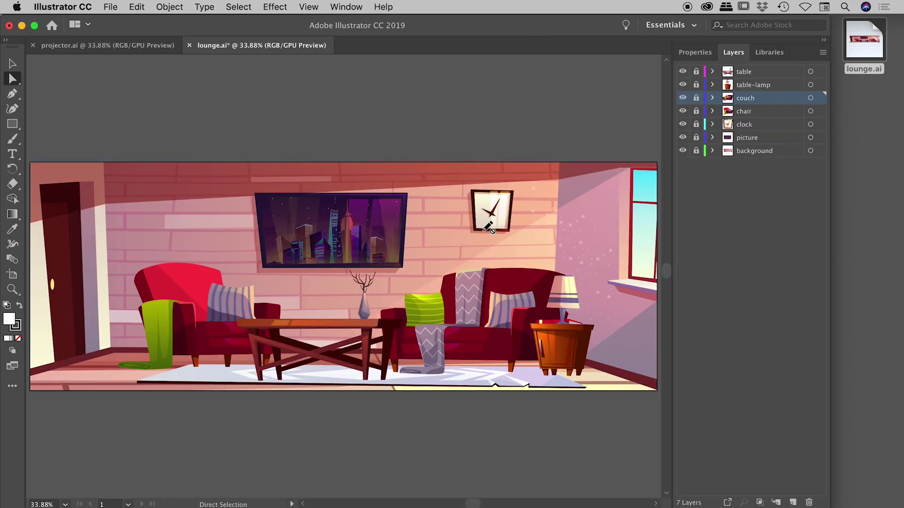
left_click_drag(495, 205, 737, 254)
scroll(531, 225, "right", 3)
scroll(532, 225, "down", 1)
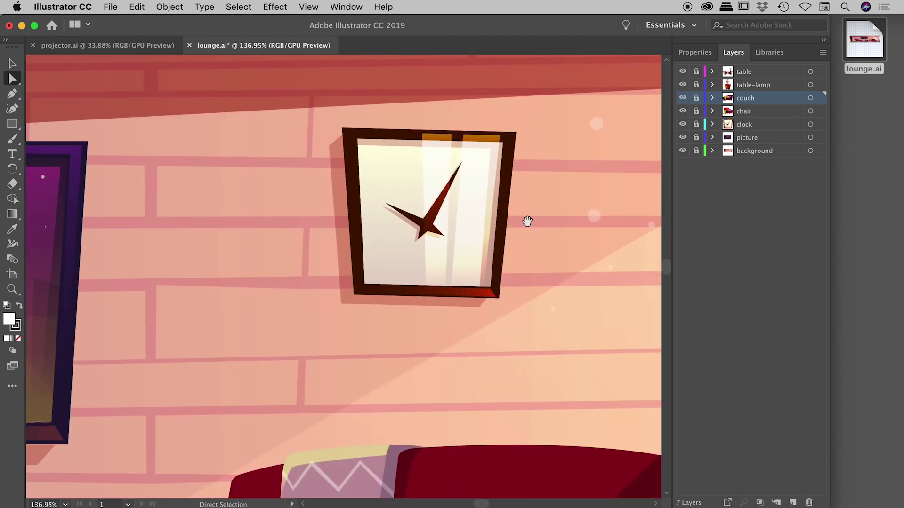
left_click(696, 124)
left_click(755, 124)
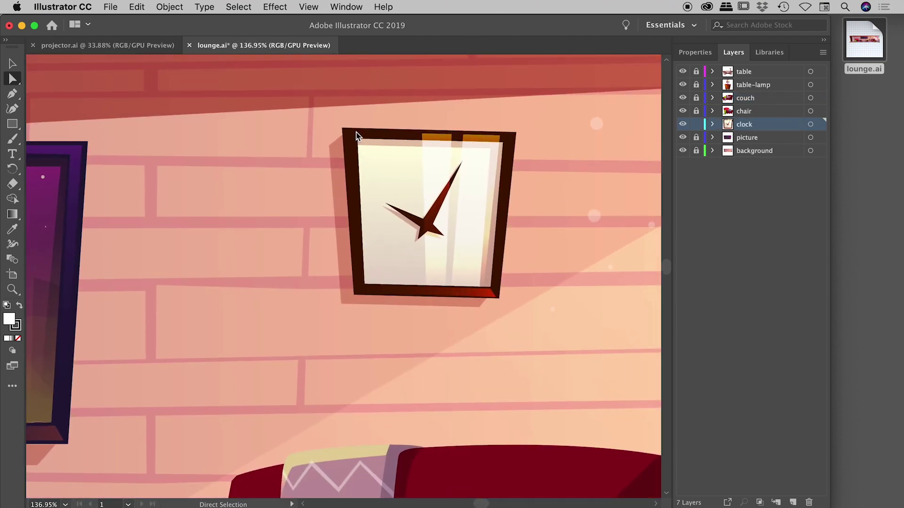
- Fill the clock's dark frame with bright green and save lounge.ai
left_click(354, 165)
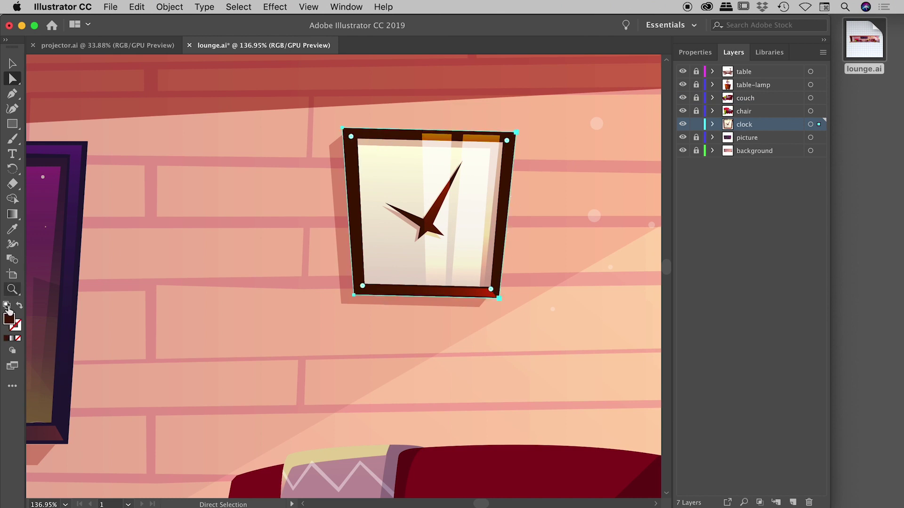
double_click(10, 320)
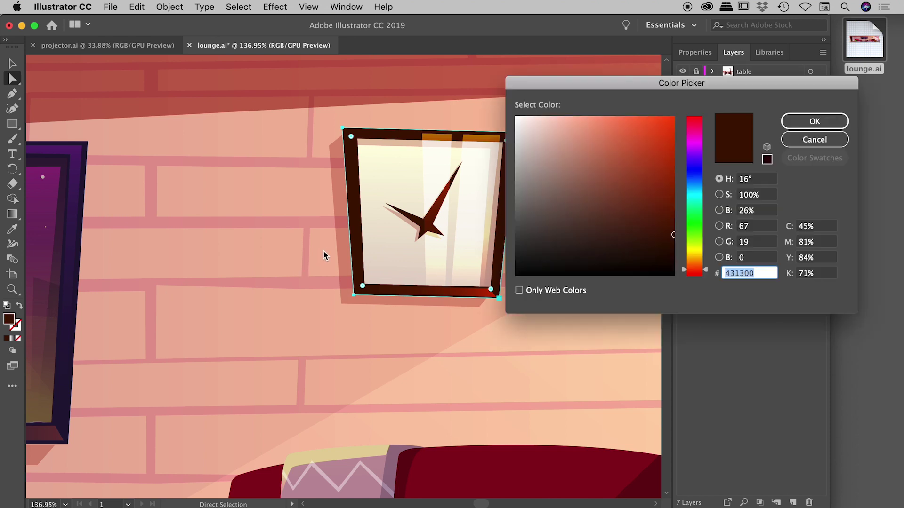
left_click(698, 219)
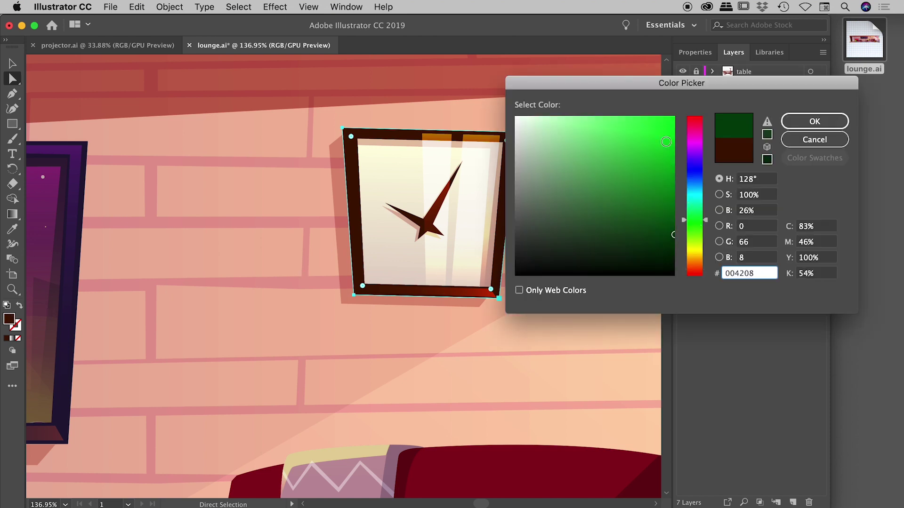
left_click(661, 132)
left_click(803, 123)
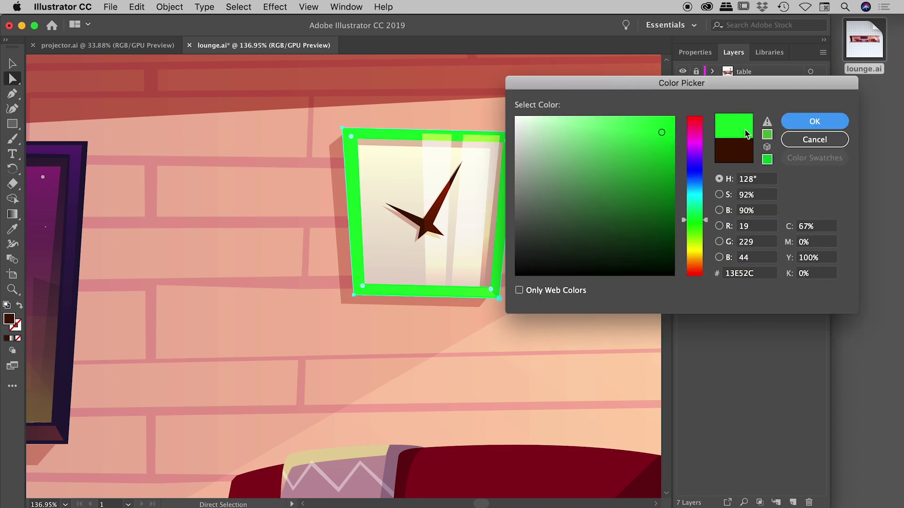
key("v")
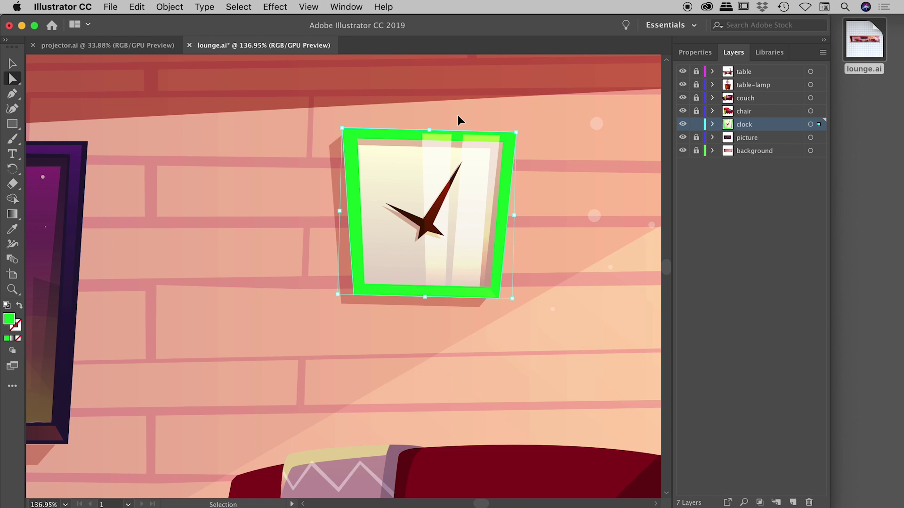
key("super+s")
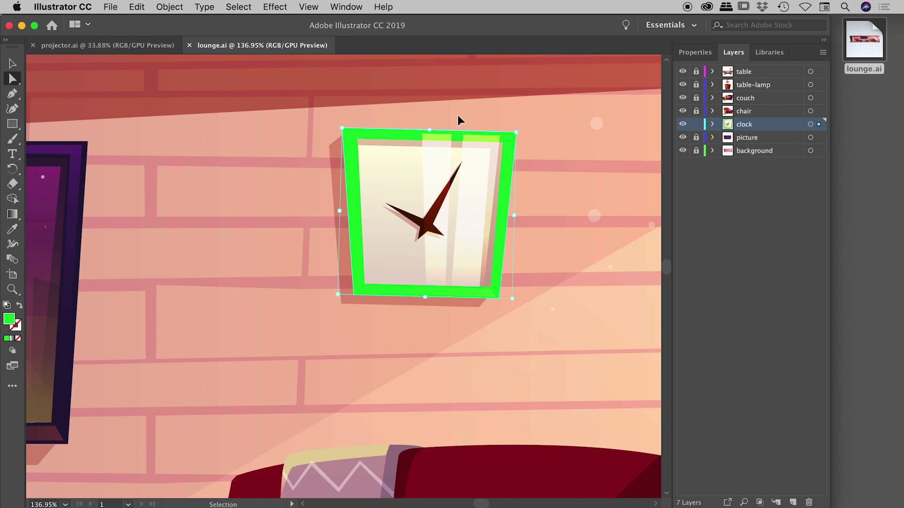
key("a")
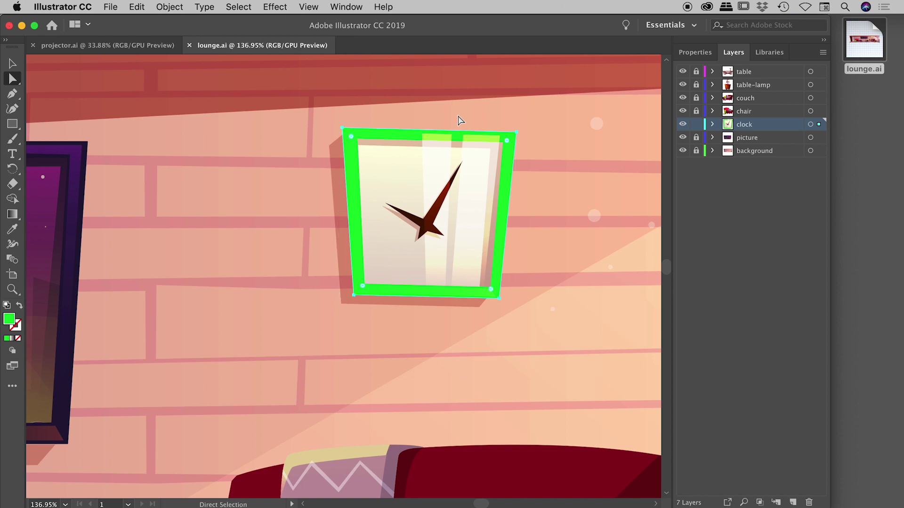
- Back in After Effects, select clock/lounge.ai and look at its context menu, then dismiss it
key("super+Tab")
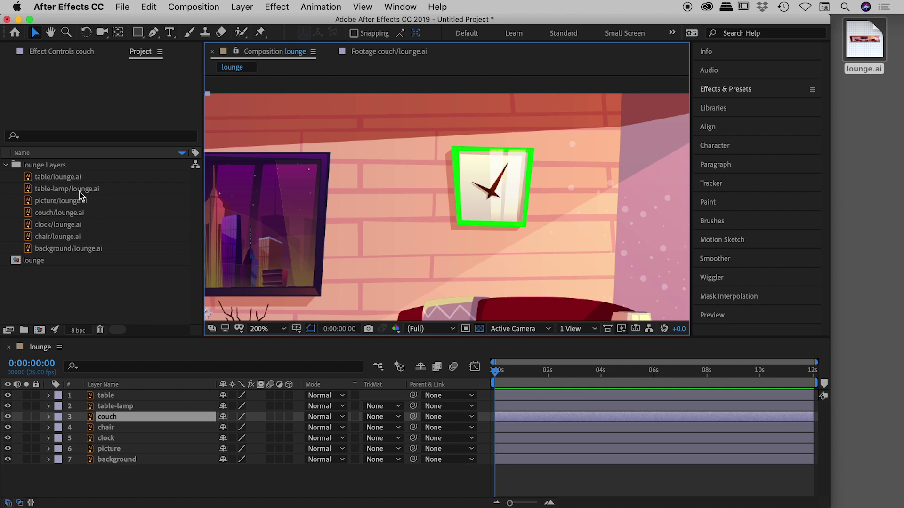
left_click(85, 296)
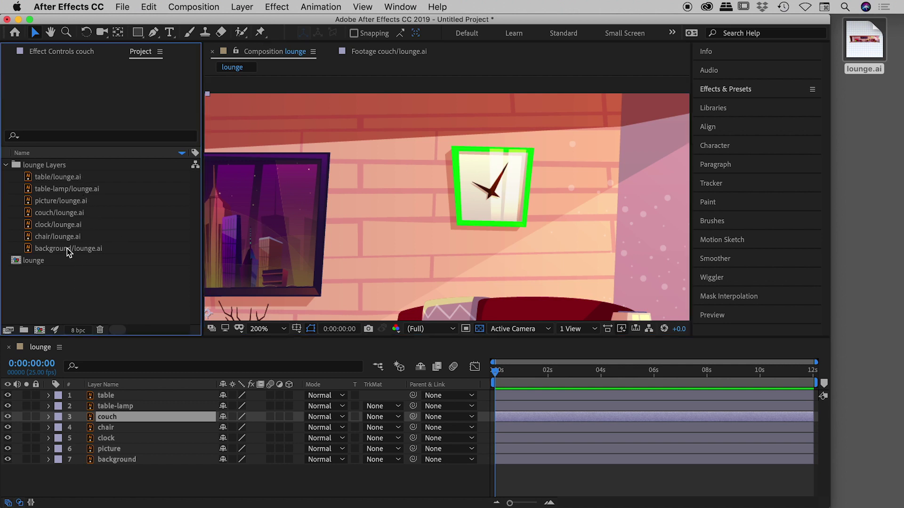
left_click(45, 225)
right_click(47, 227)
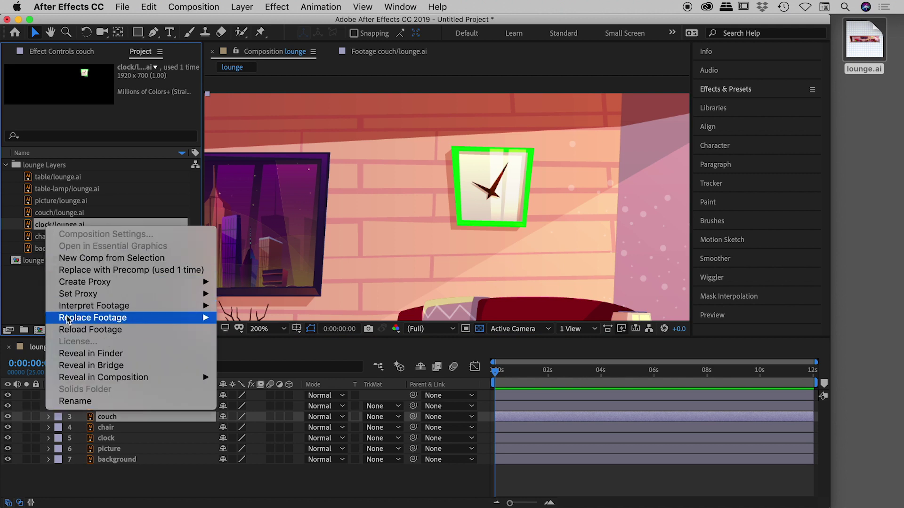
left_click(23, 299)
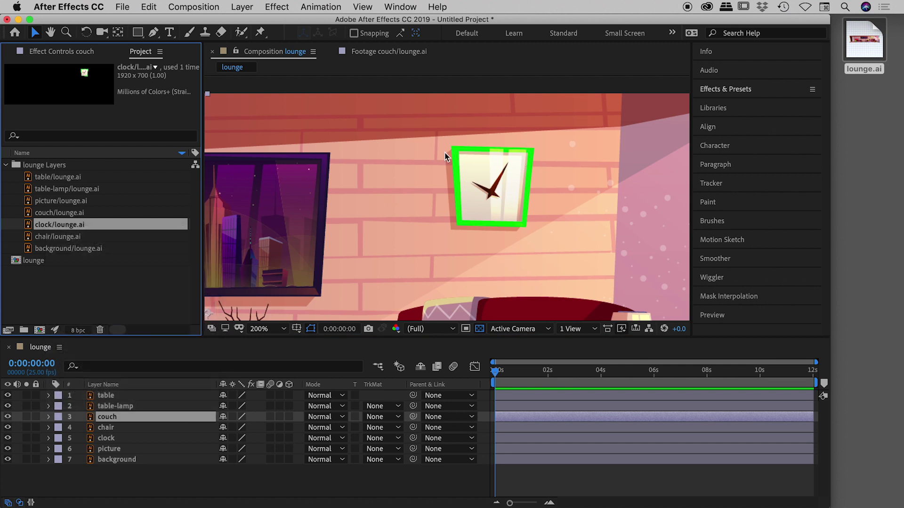
- Undo the green frame fill in Illustrator, relock the clock layer, and return to After Effects
key("super+Tab")
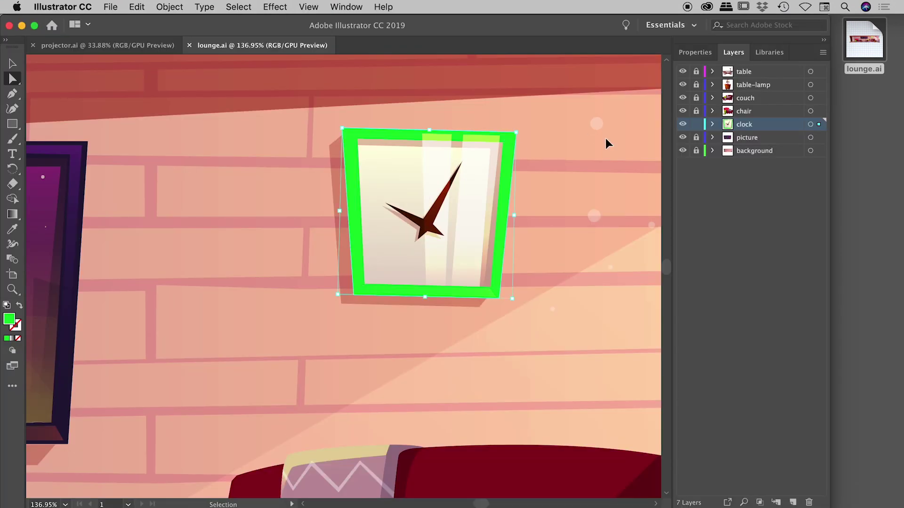
key("super+z")
left_click(696, 124)
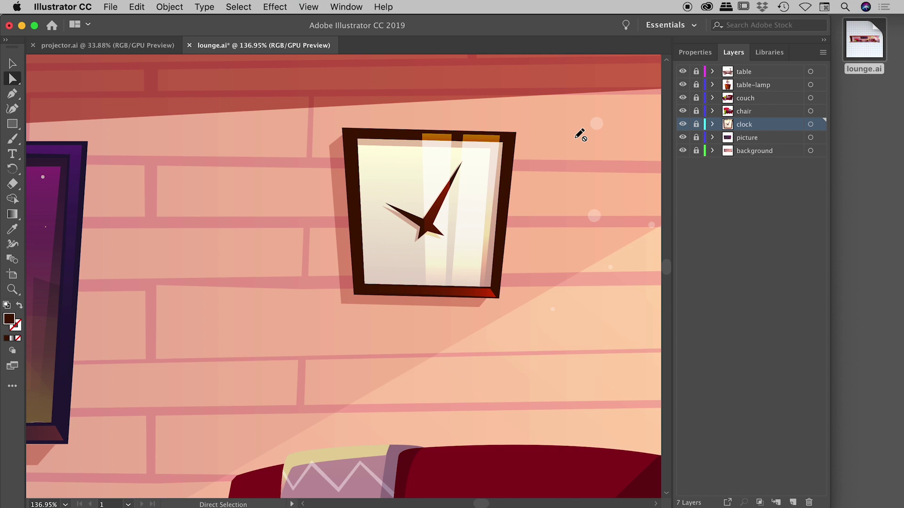
key("super+Tab")
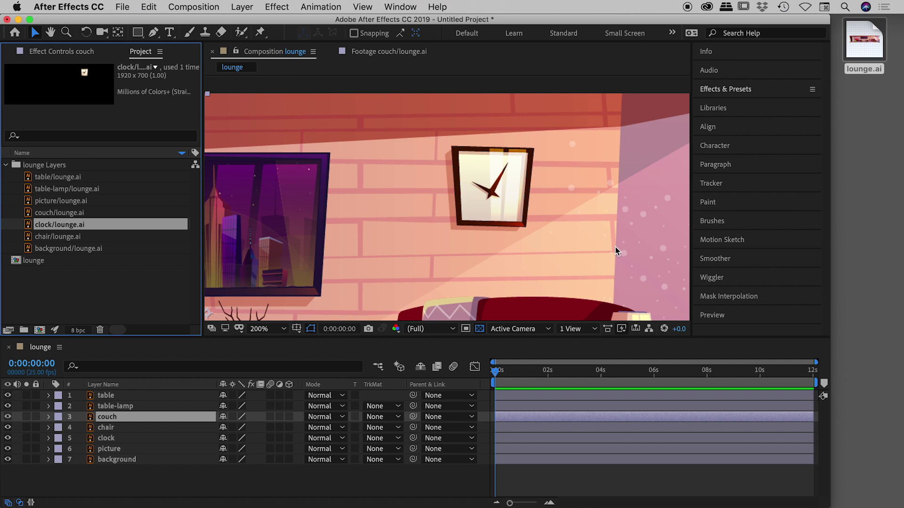
- Switch from After Effects back to Illustrator
key("super+Tab")
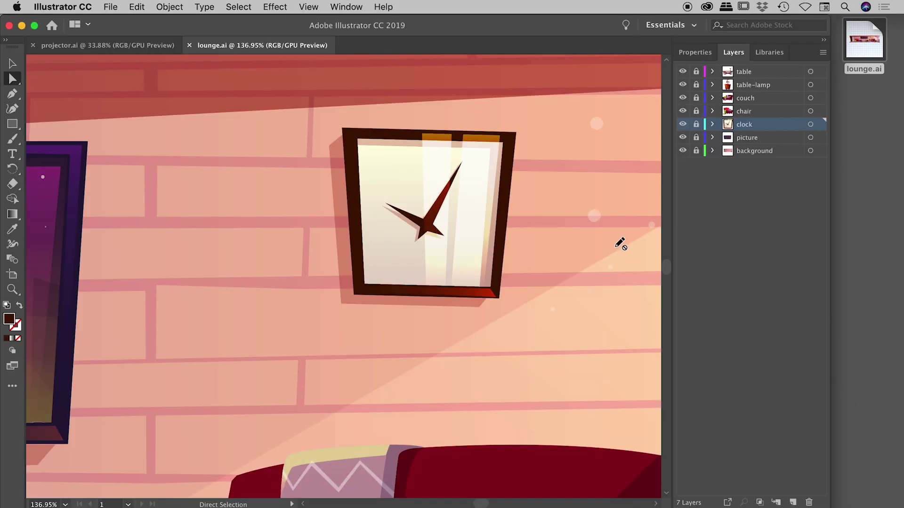
- Fit the lounge artboard in view, then select all the projector artwork in projector.ai to copy
key("super+0")
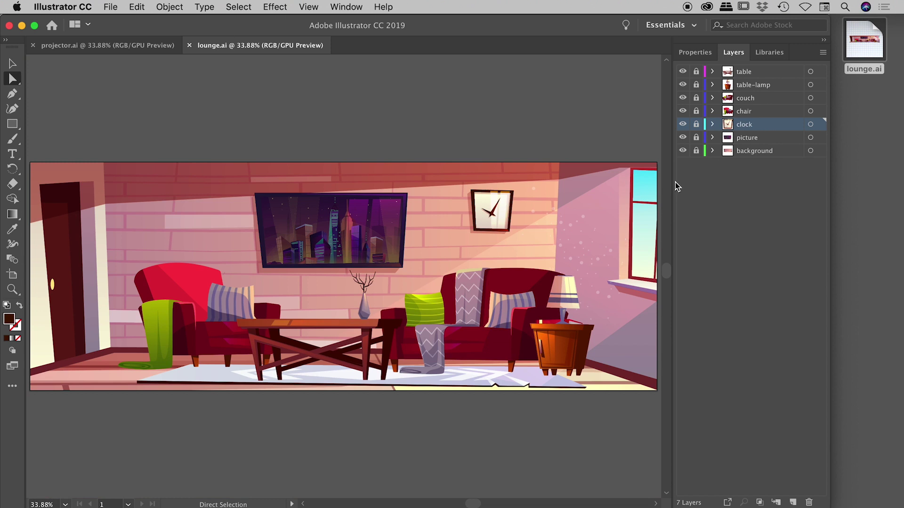
left_click_drag(753, 180, 728, 69)
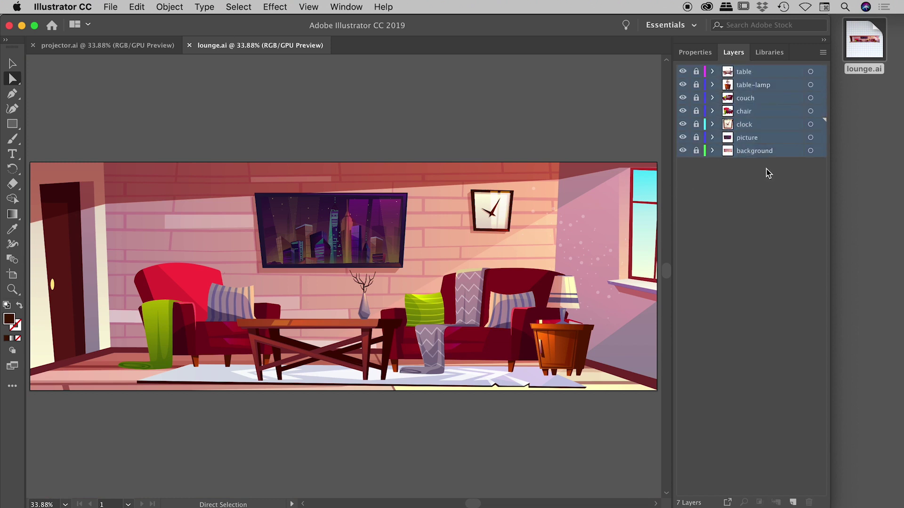
left_click(770, 184)
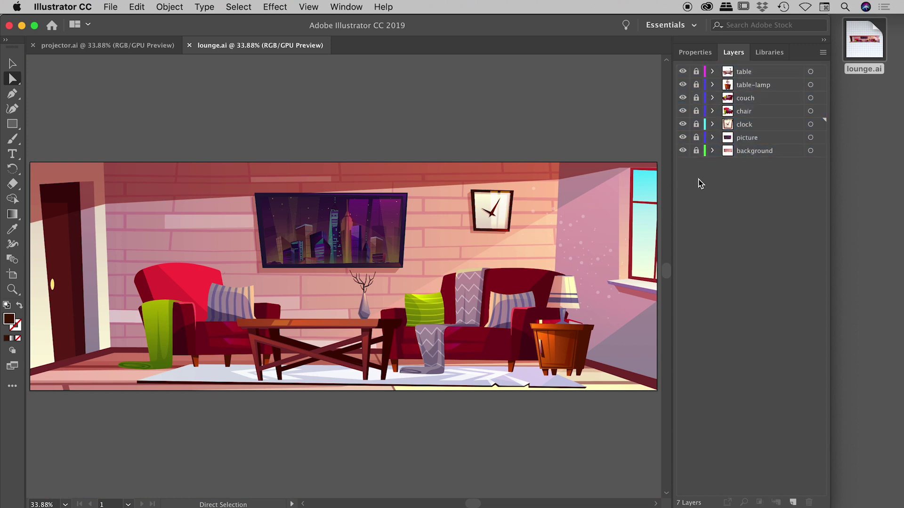
left_click(101, 47)
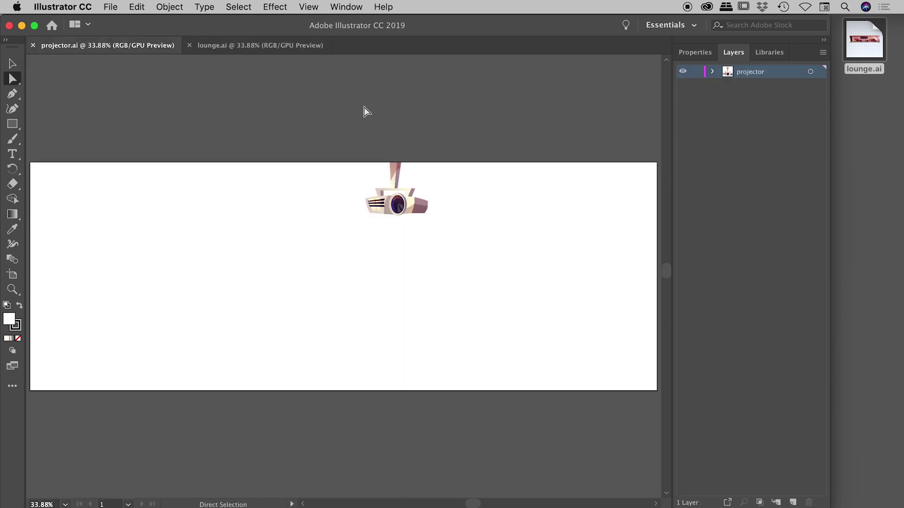
key("super+a")
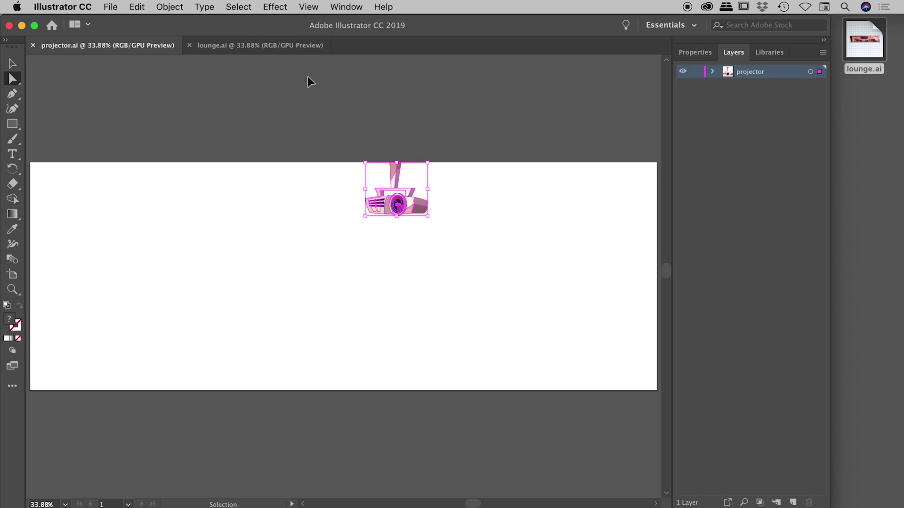
- In lounge.ai, add a new Layer 8 above the table layer
left_click(234, 45)
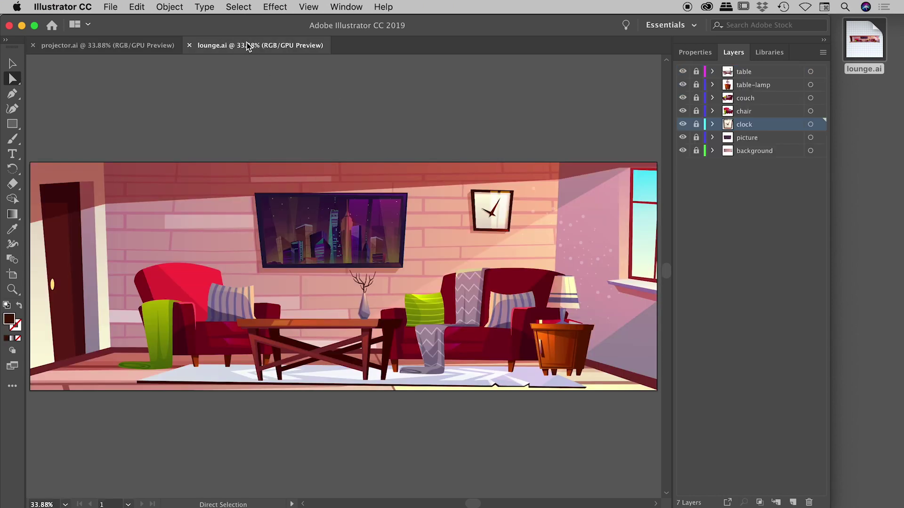
left_click(759, 72)
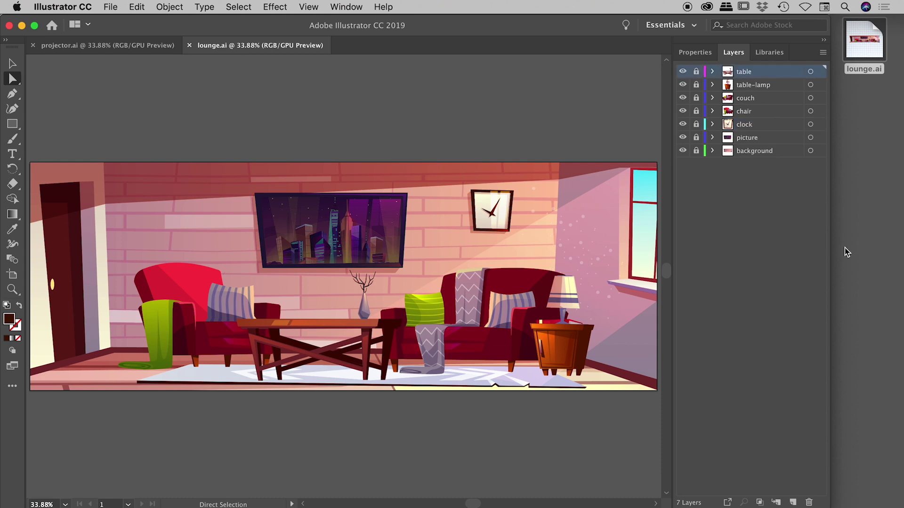
left_click(792, 502)
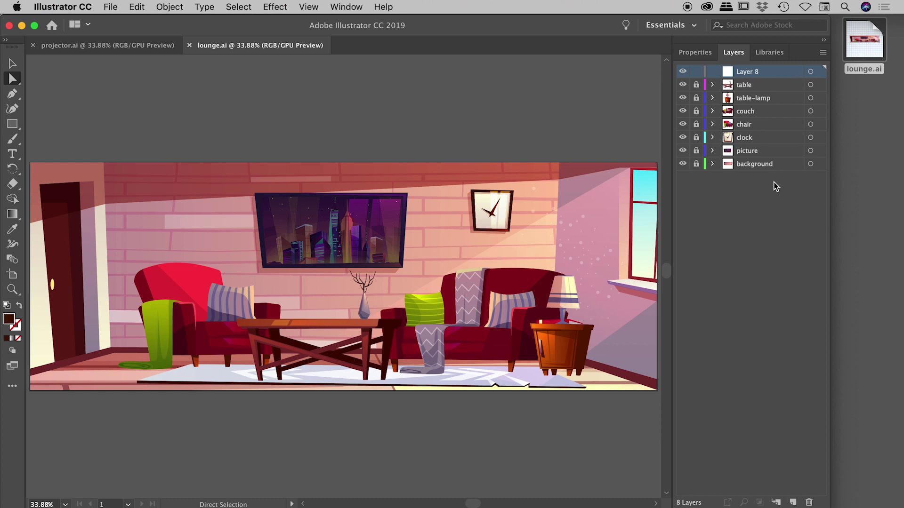
- Name the new layer 'projector' and paste the projector artwork in place onto it
type("projec")
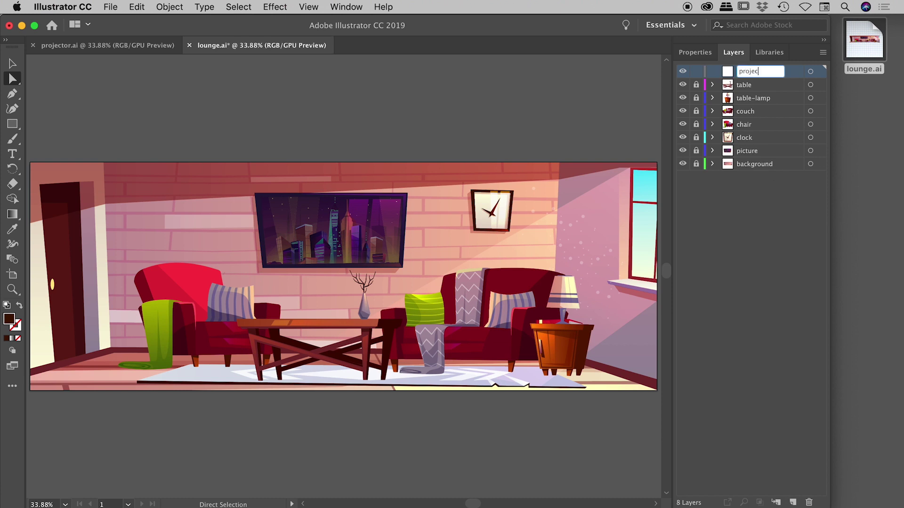
type("tor")
key("Return")
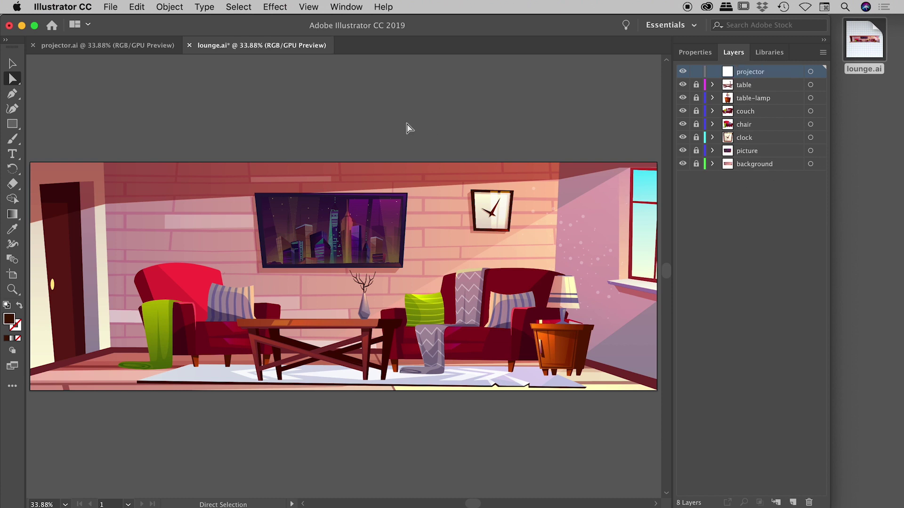
key("super")
key("super+f")
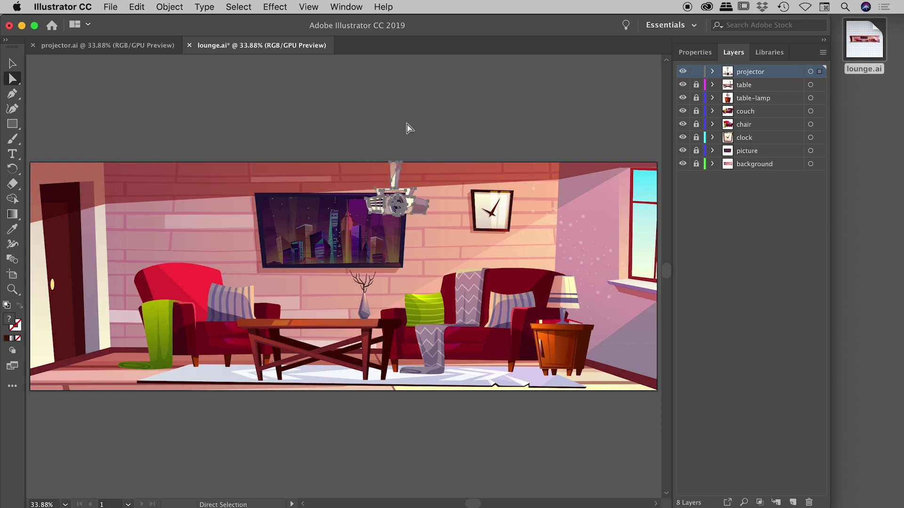
- Lock the projector layer, save lounge.ai, and return to After Effects
left_click(706, 218)
left_click(697, 71)
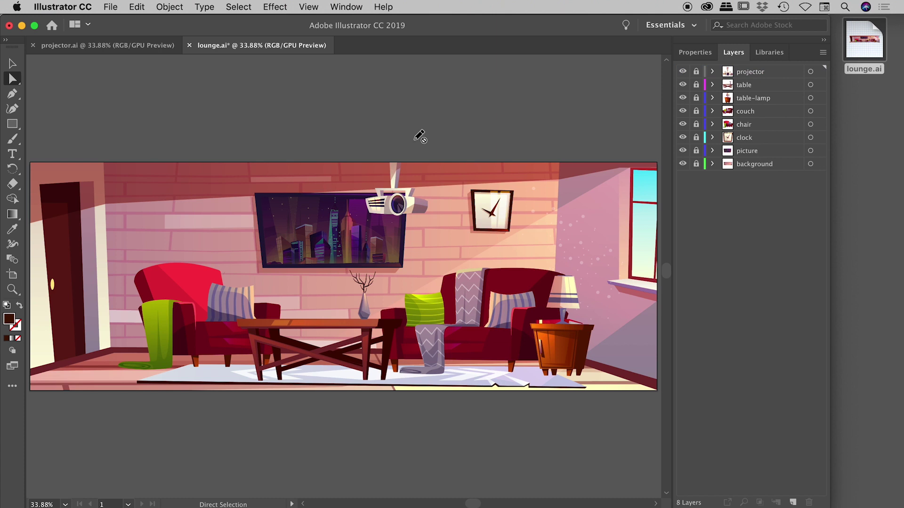
key("super+s")
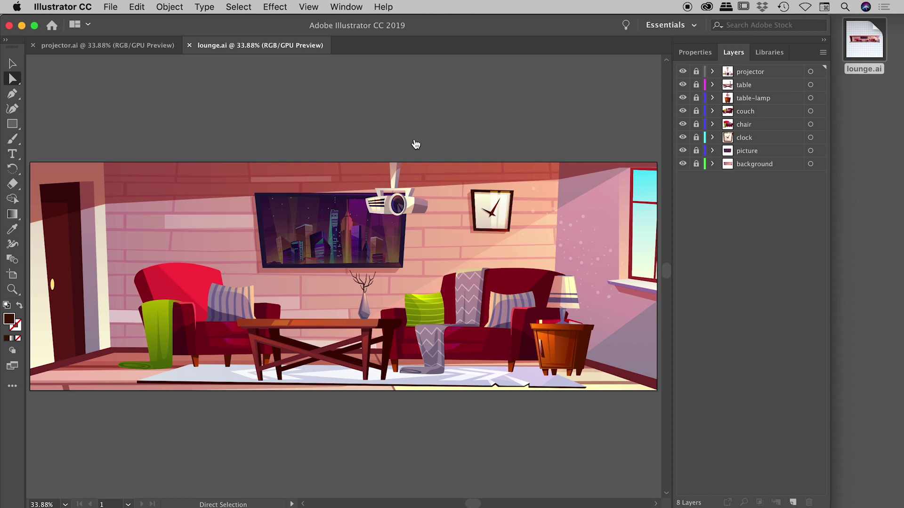
key("super+Tab")
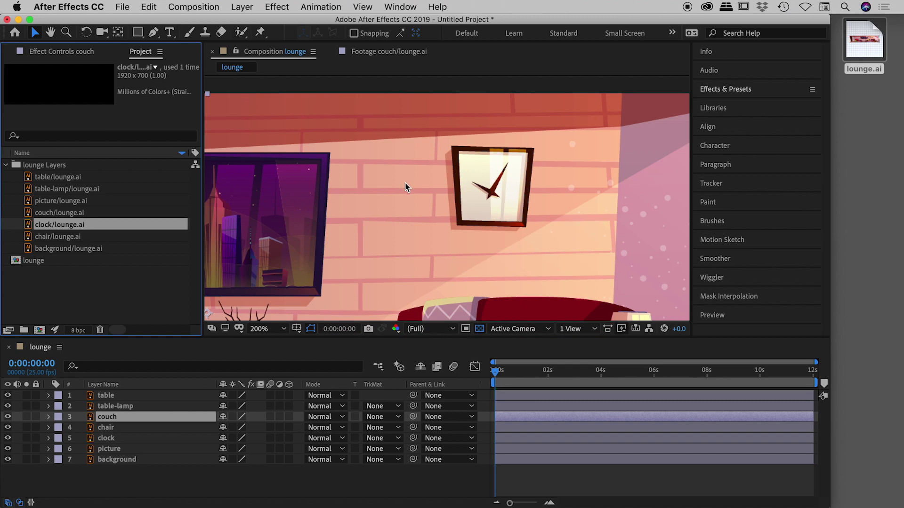
key("comma")
key("comma")
key("comma")
key("comma")
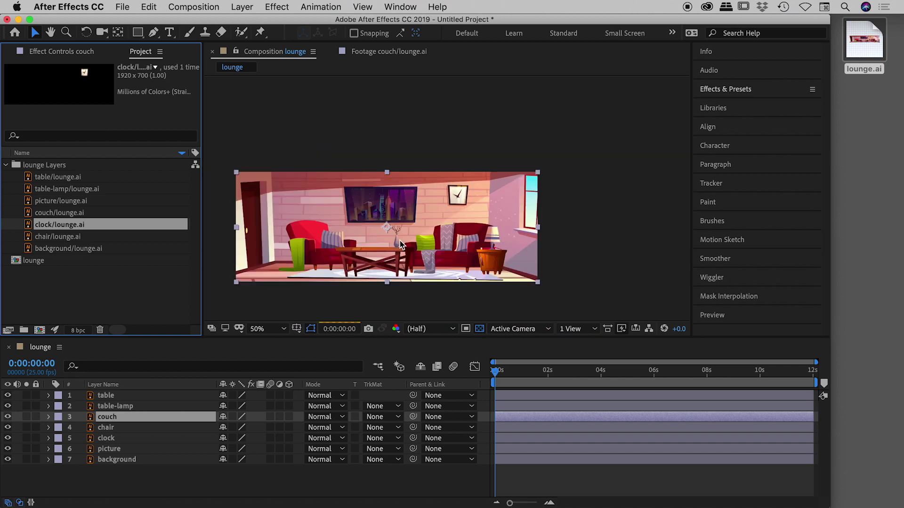
key("h")
left_click_drag(399, 240, 452, 199)
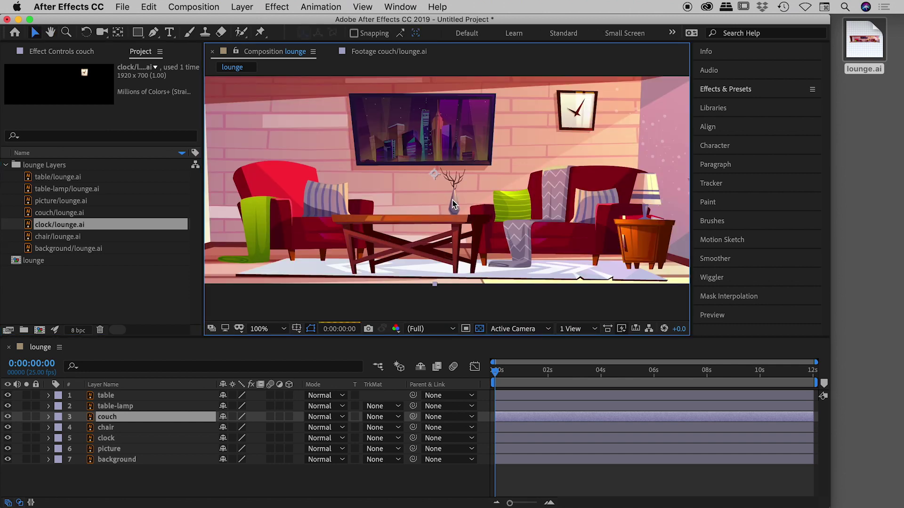
left_click(102, 300)
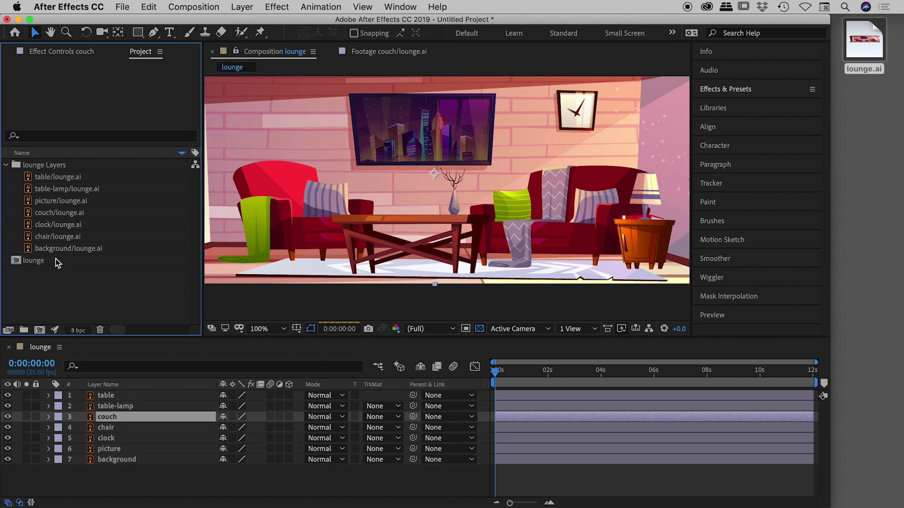
key("space")
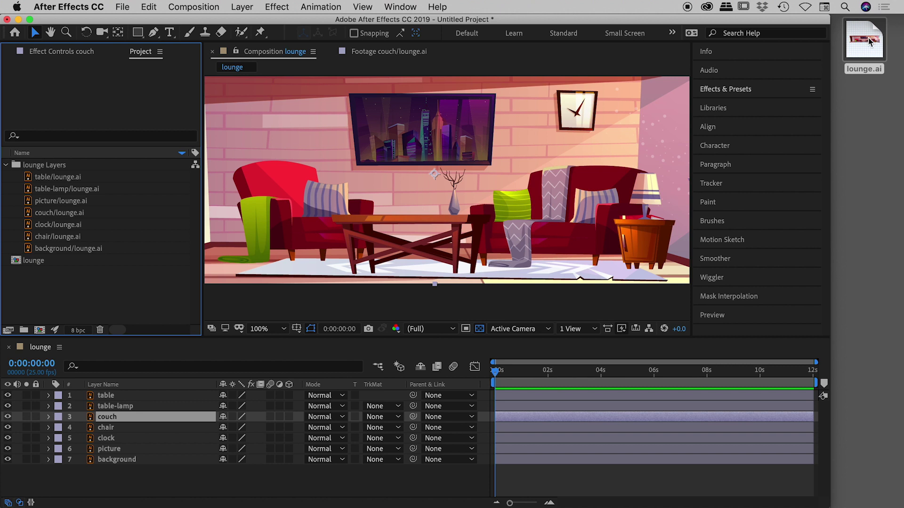
- Import lounge.ai as Footage, choosing only its projector layer
left_click_drag(868, 42, 130, 287)
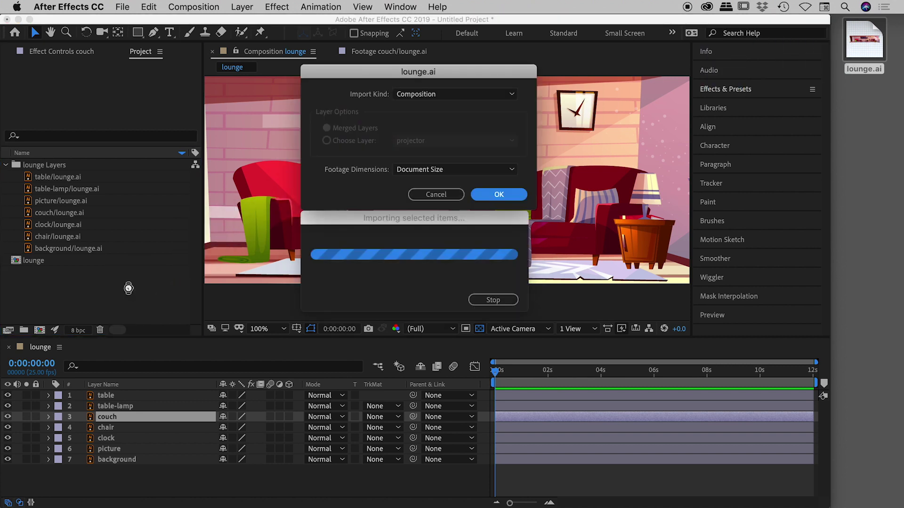
left_click(421, 95)
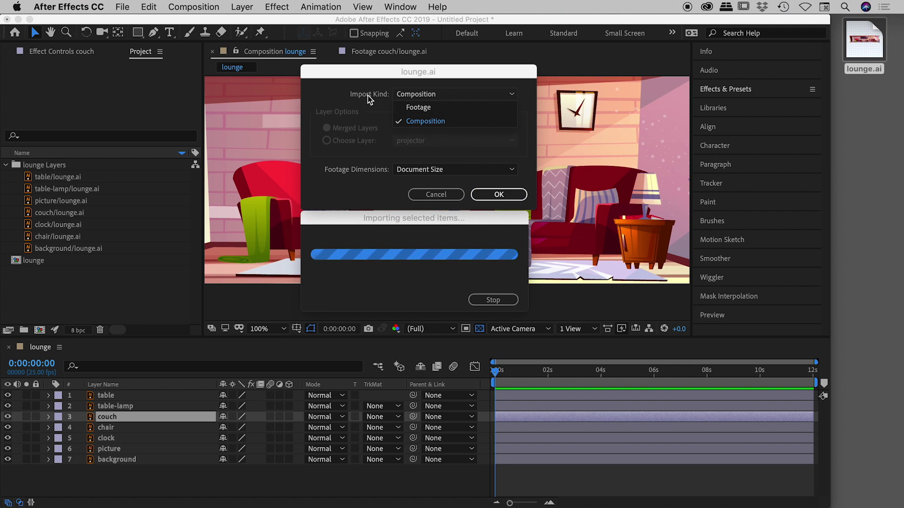
left_click(422, 109)
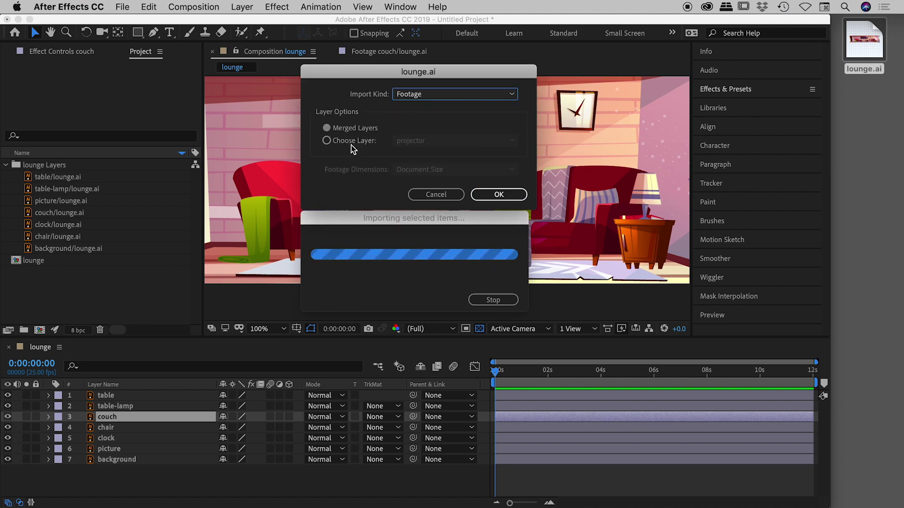
left_click(327, 141)
left_click(445, 140)
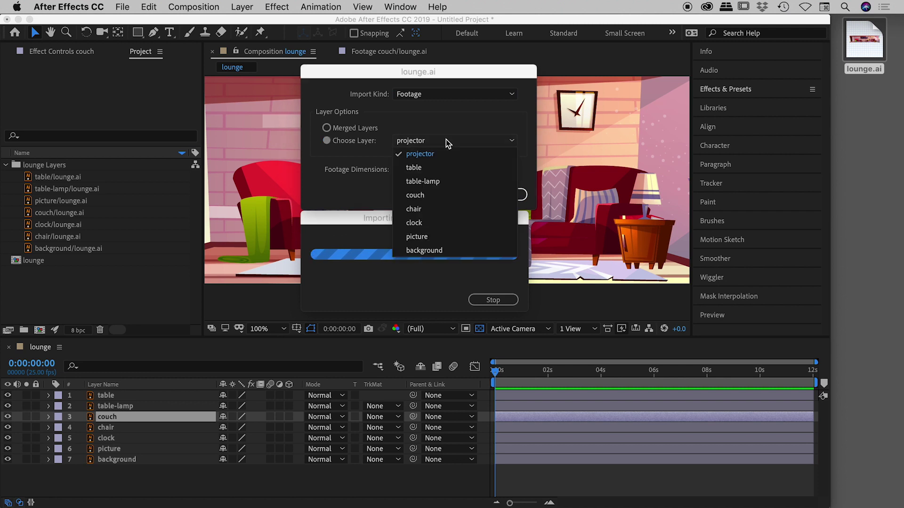
left_click(426, 154)
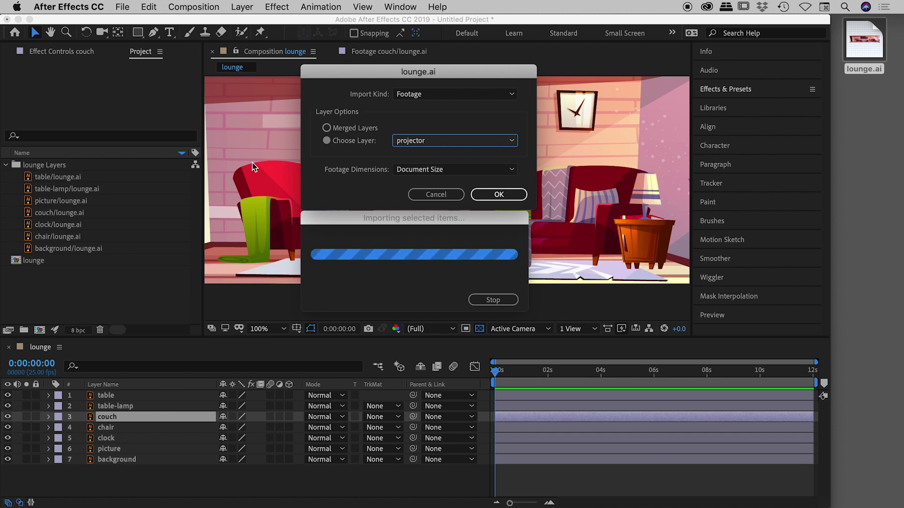
left_click(489, 196)
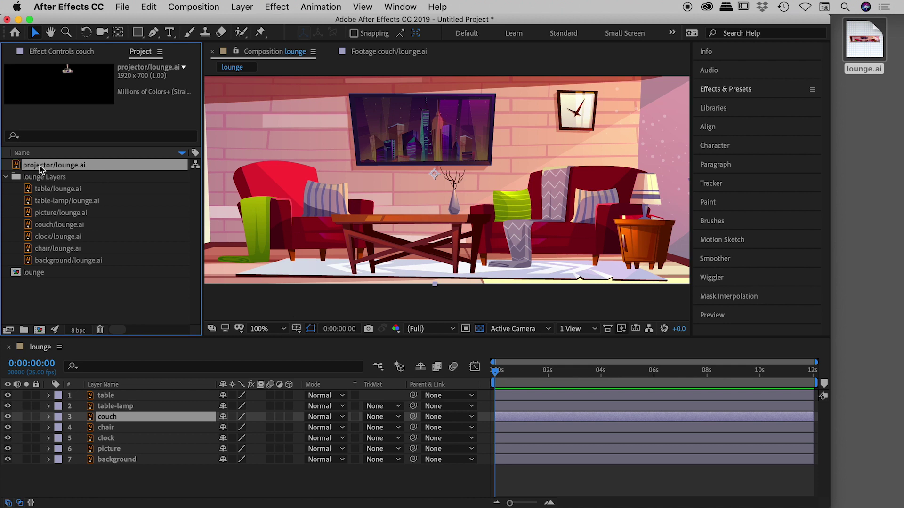
- Move projector/lounge.ai into the lounge Layers folder and add it as the lounge comp's top layer
mouse_move(40, 165)
left_mouse_down()
mouse_move(49, 185)
mouse_move(52, 177)
left_mouse_up()
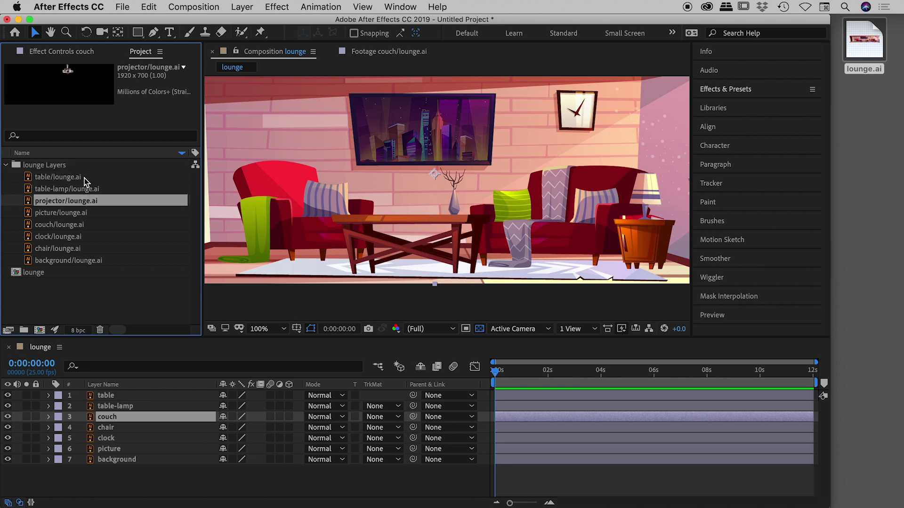
left_click(97, 300)
left_click(55, 199)
left_click_drag(31, 201, 99, 397)
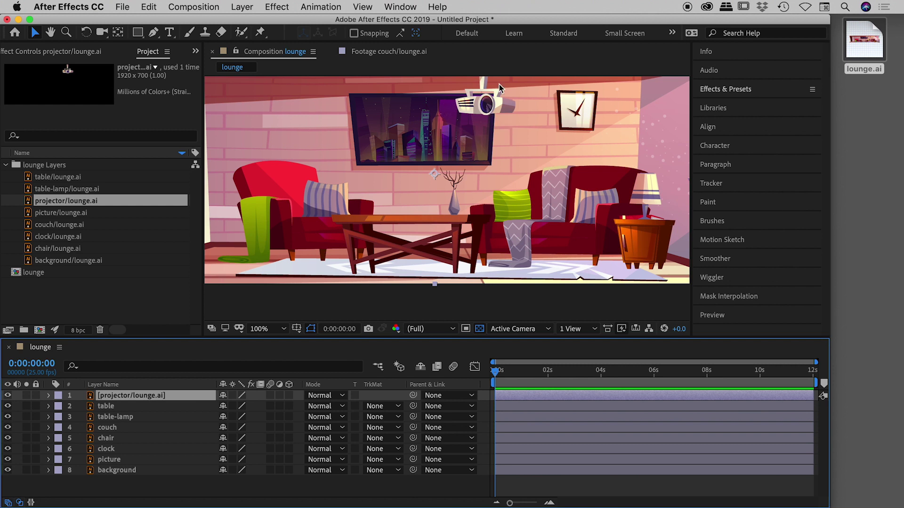
left_click(80, 312)
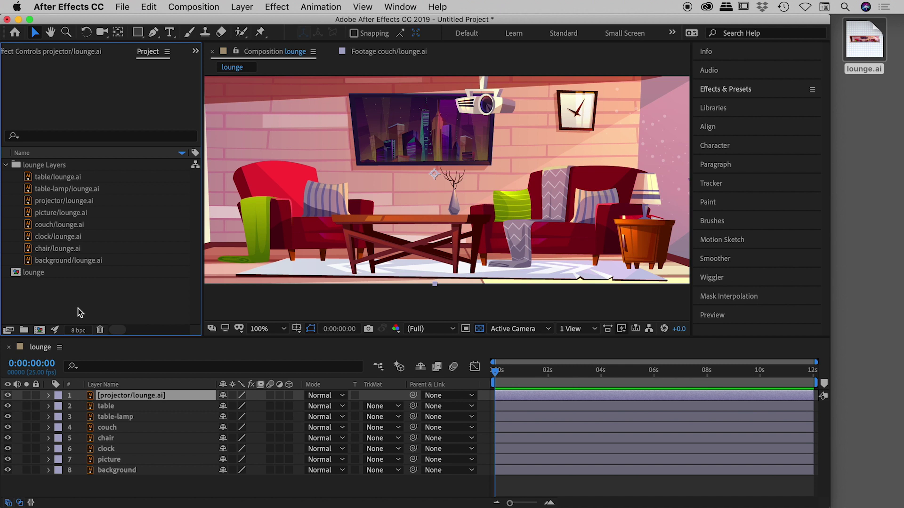
key("super+Tab")
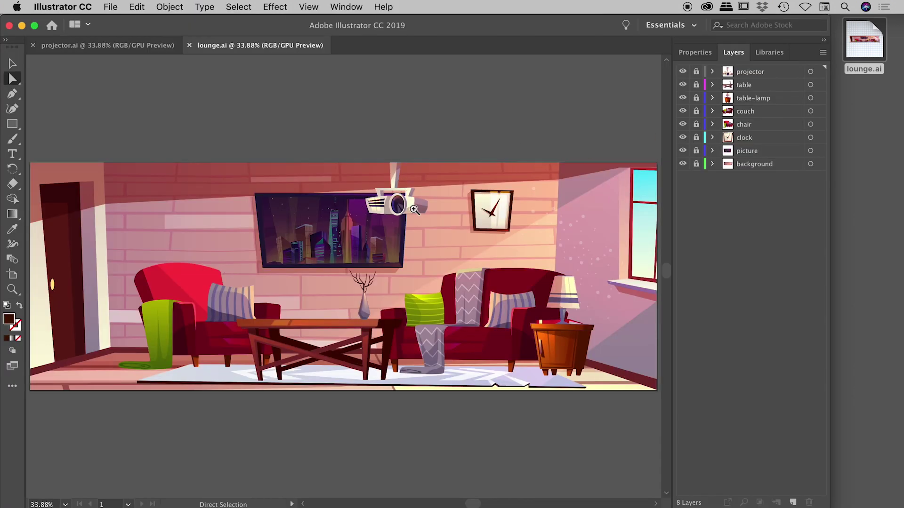
- Zoom in on the projector and clock, and unlock both their layers
key("super+space")
left_click_drag(414, 209, 473, 260)
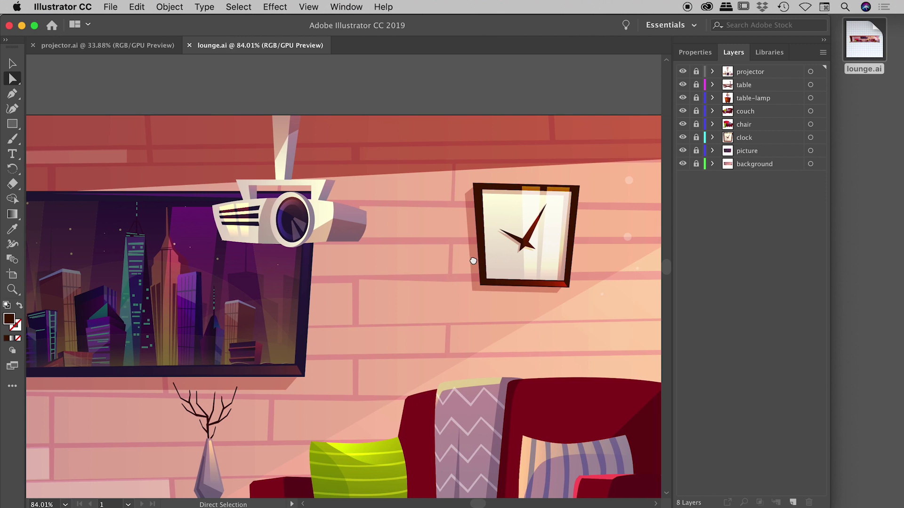
left_click(697, 72)
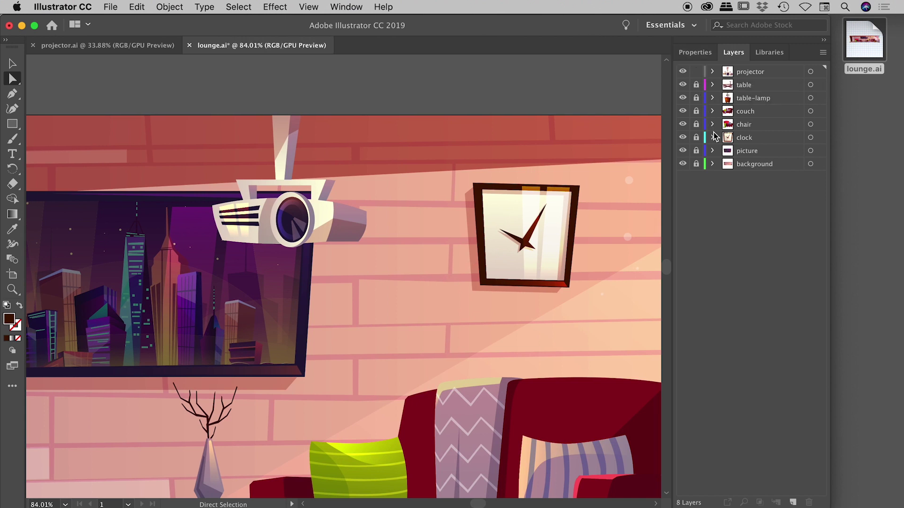
left_click(696, 138)
- Fill the clock's frame with bright magenta F40FD9
left_click(480, 204)
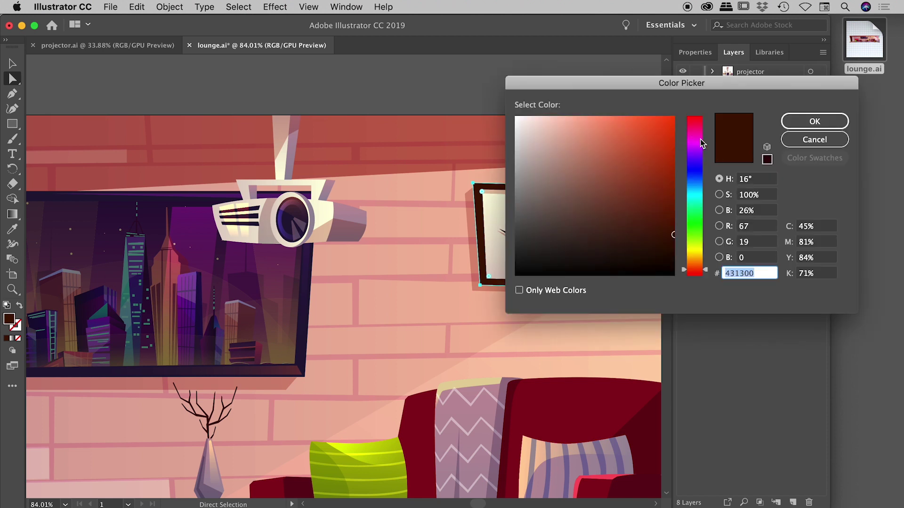
left_click(700, 140)
left_click(665, 123)
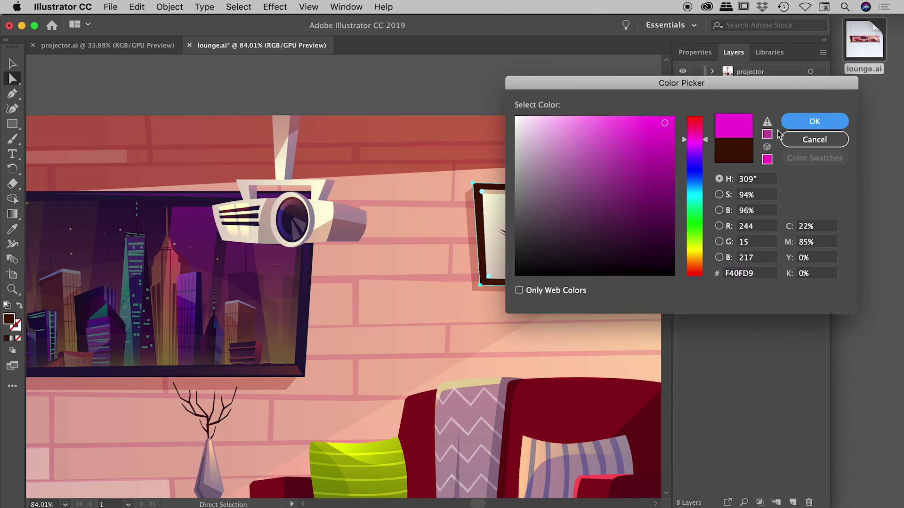
left_click(813, 122)
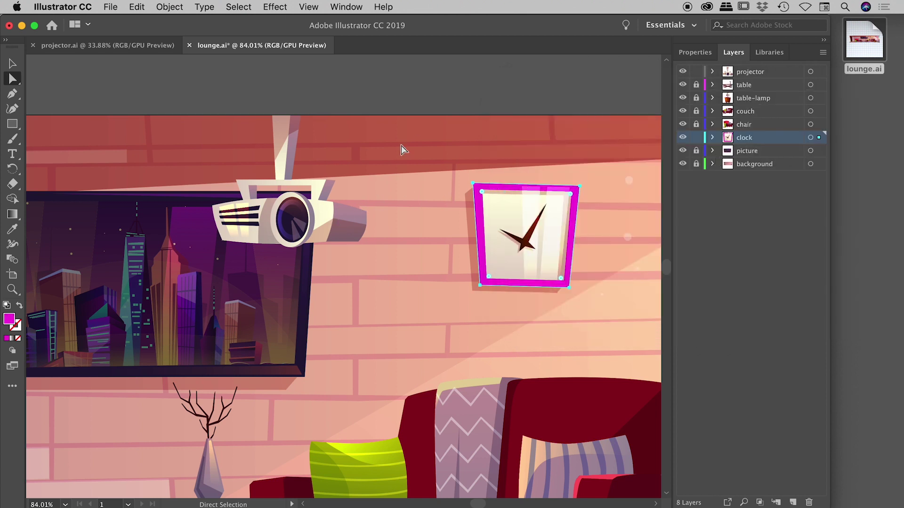
left_click(323, 208)
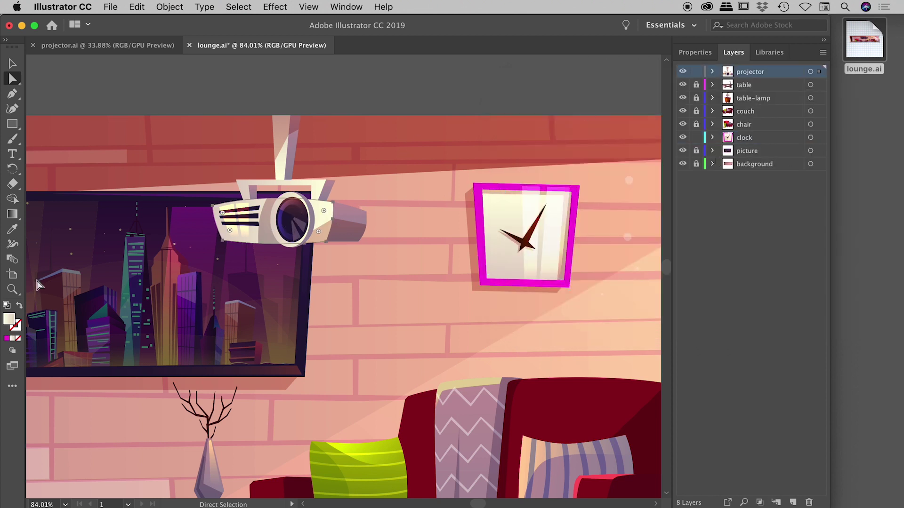
- Fill the projector body with bright blue 3333E5
double_click(10, 319)
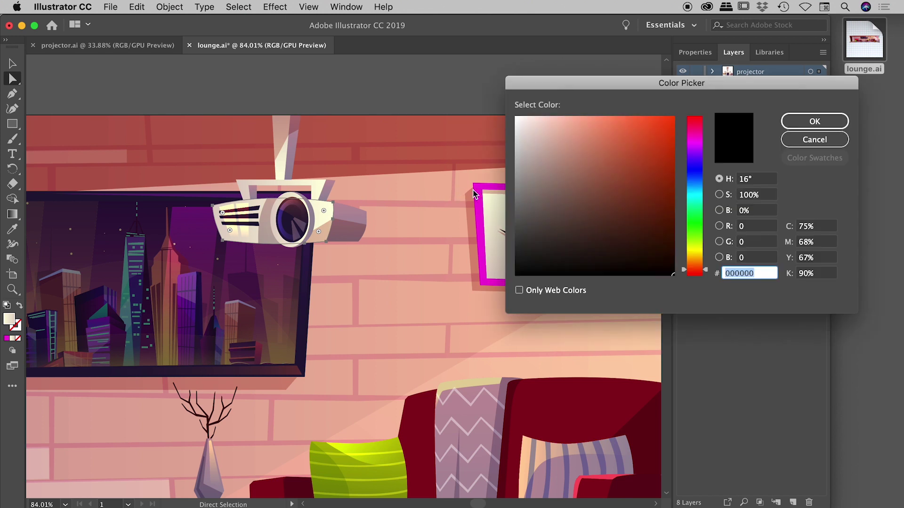
left_click(695, 170)
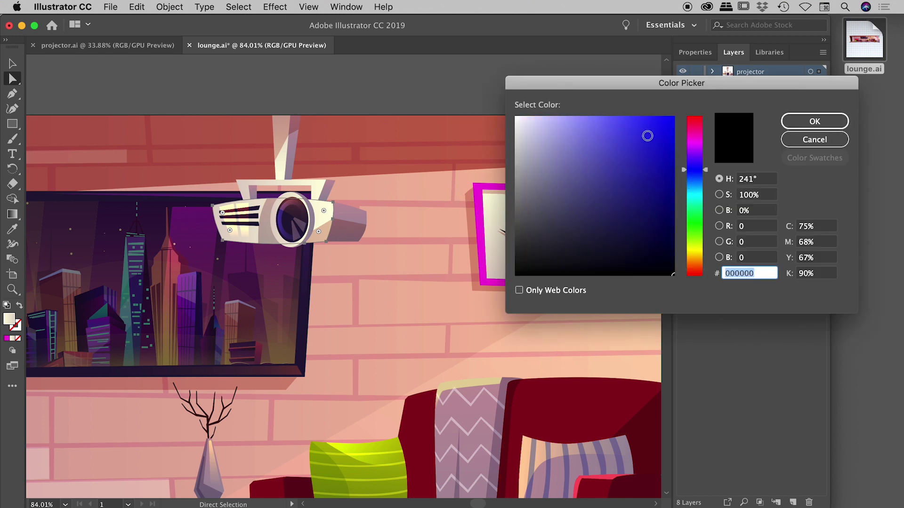
left_click(639, 132)
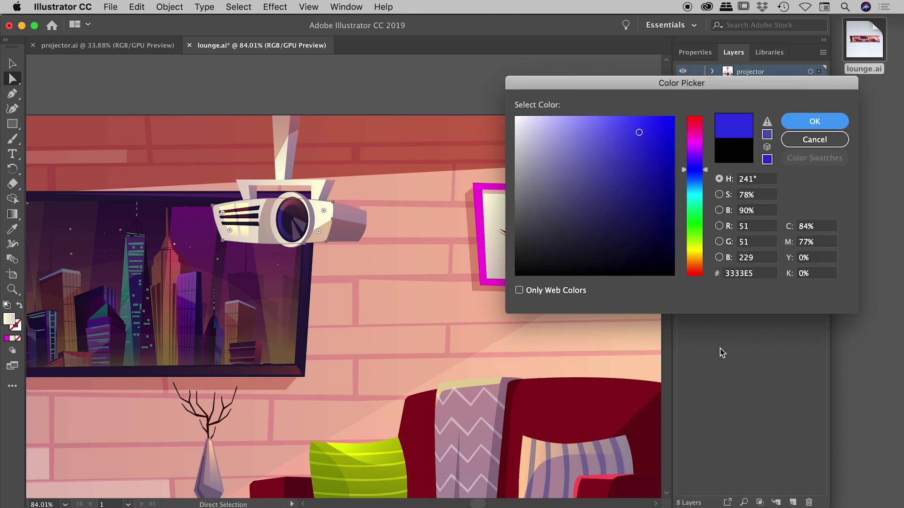
key("Return")
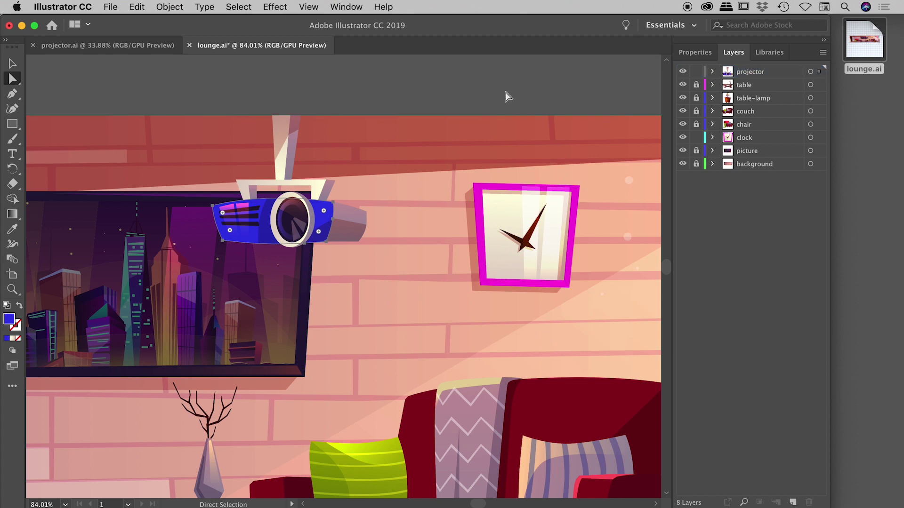
- Deselect the projector, return to the Selection tool, and switch back to After Effects
left_click(400, 133)
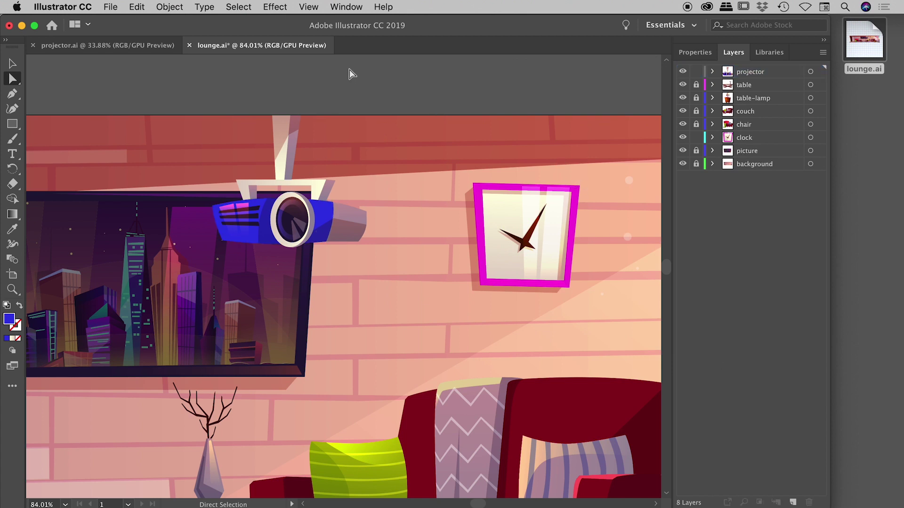
key("v")
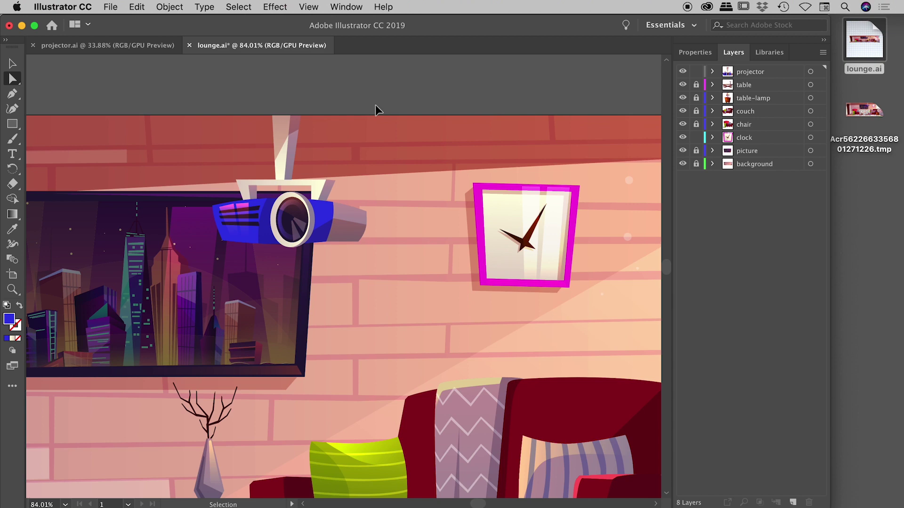
key("super+Tab")
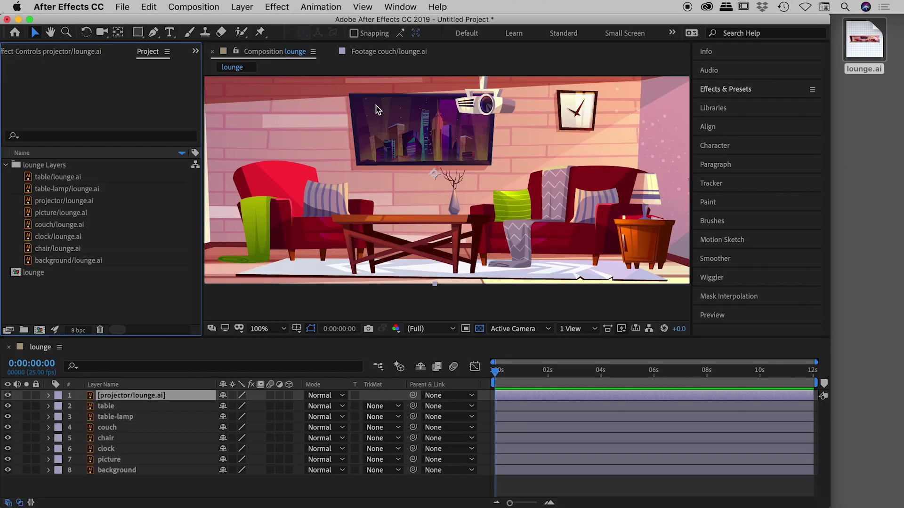